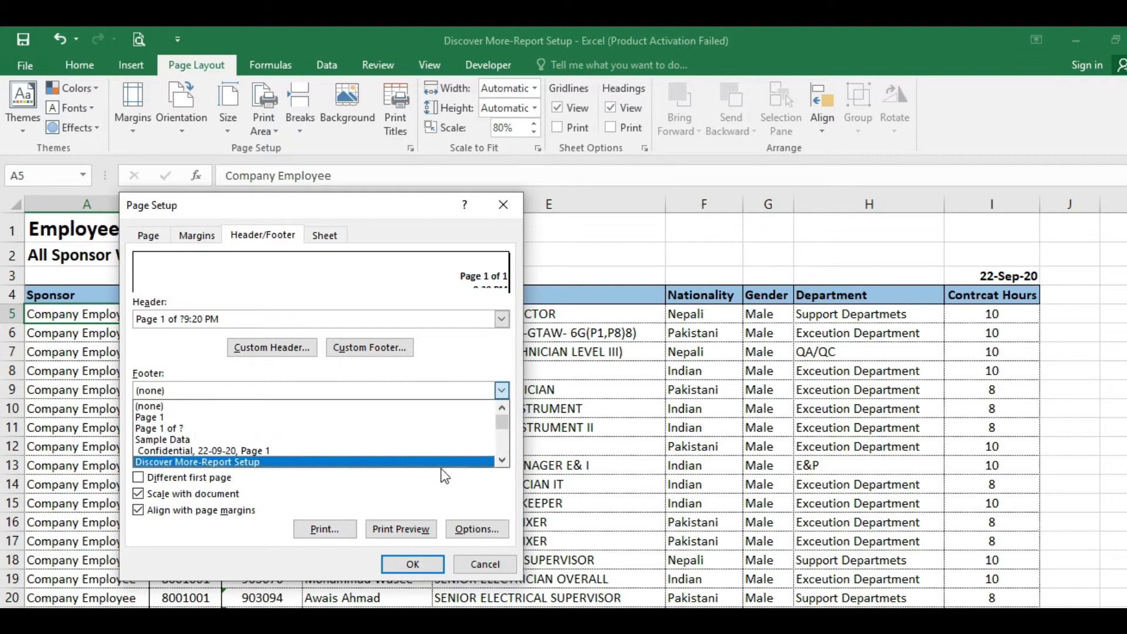
Step: Set the page footer to the workbook's full file path followed by the page number, and apply it
left_click(502, 461)
left_click(502, 460)
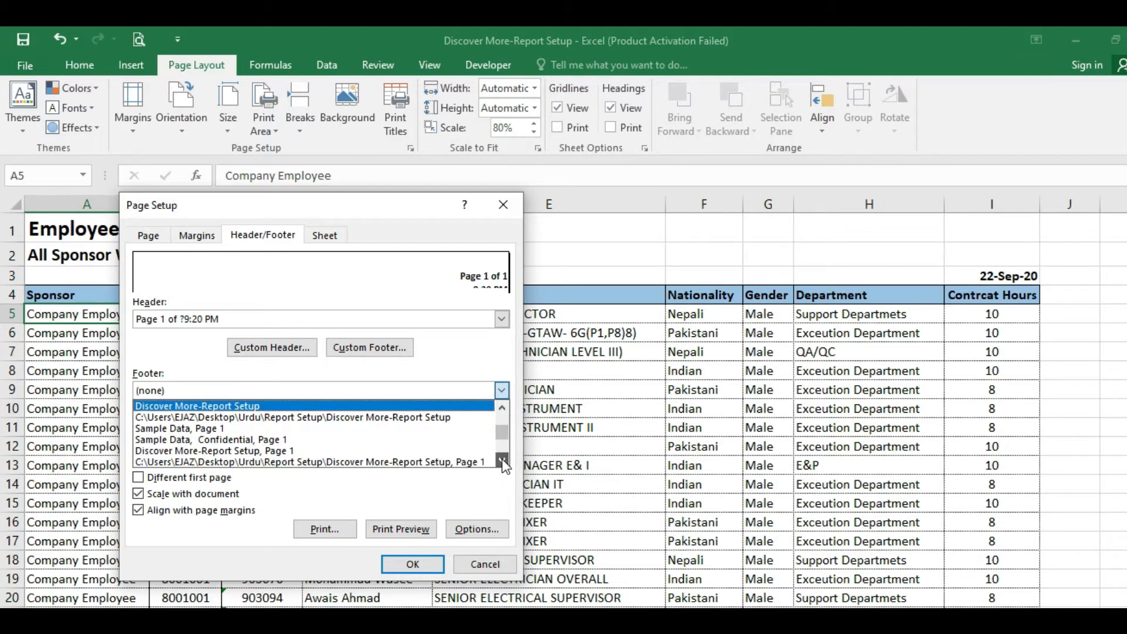
left_click(502, 459)
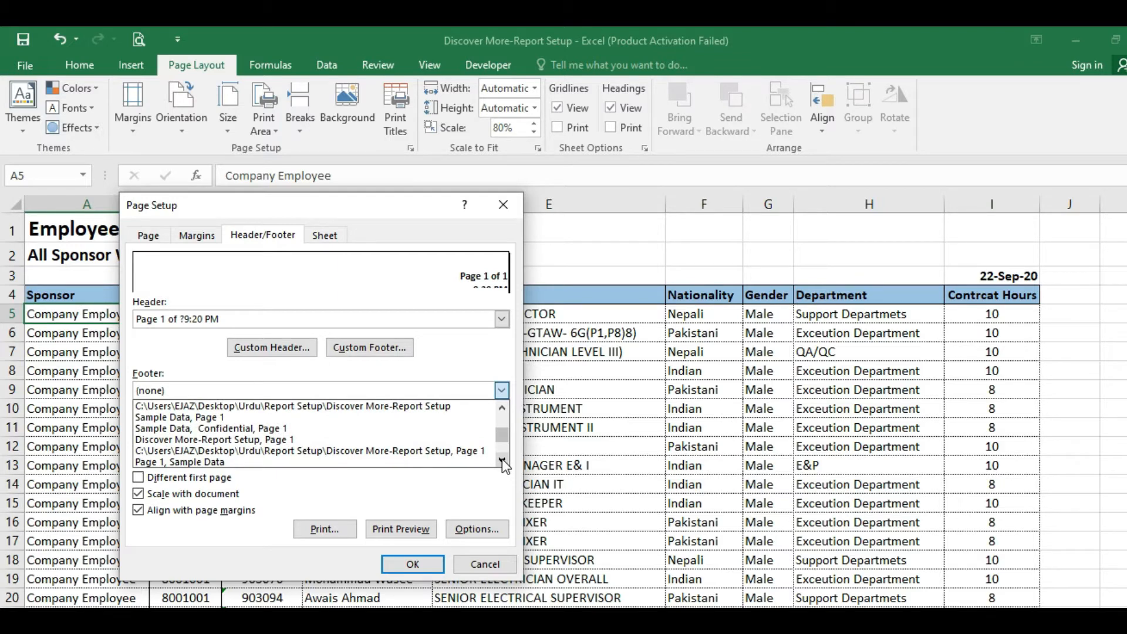
left_click(276, 453)
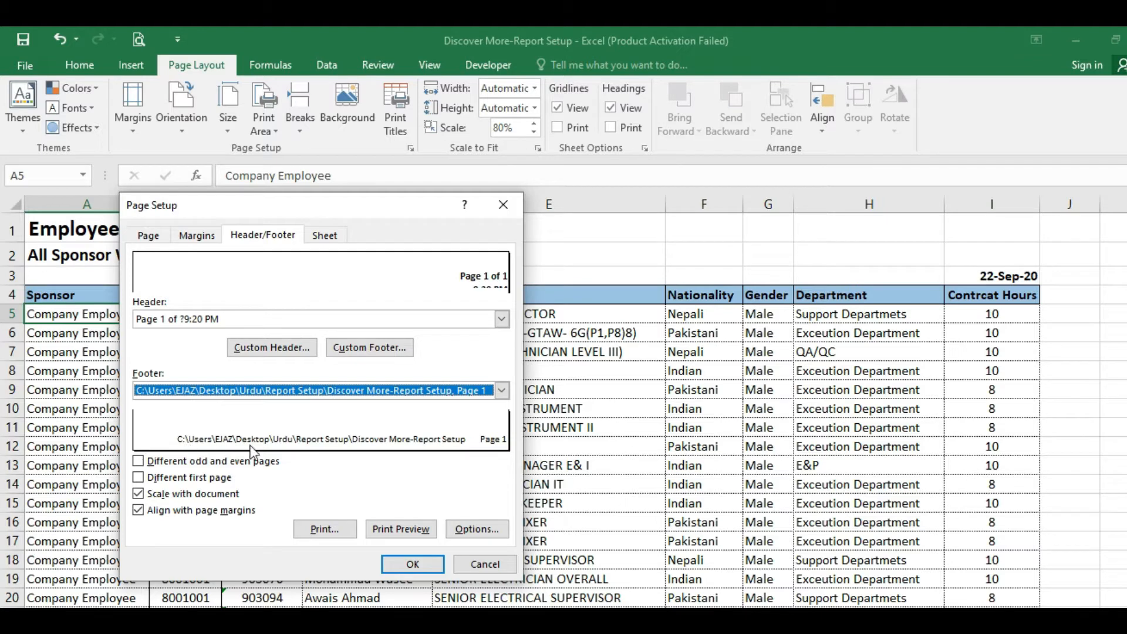
left_click(415, 569)
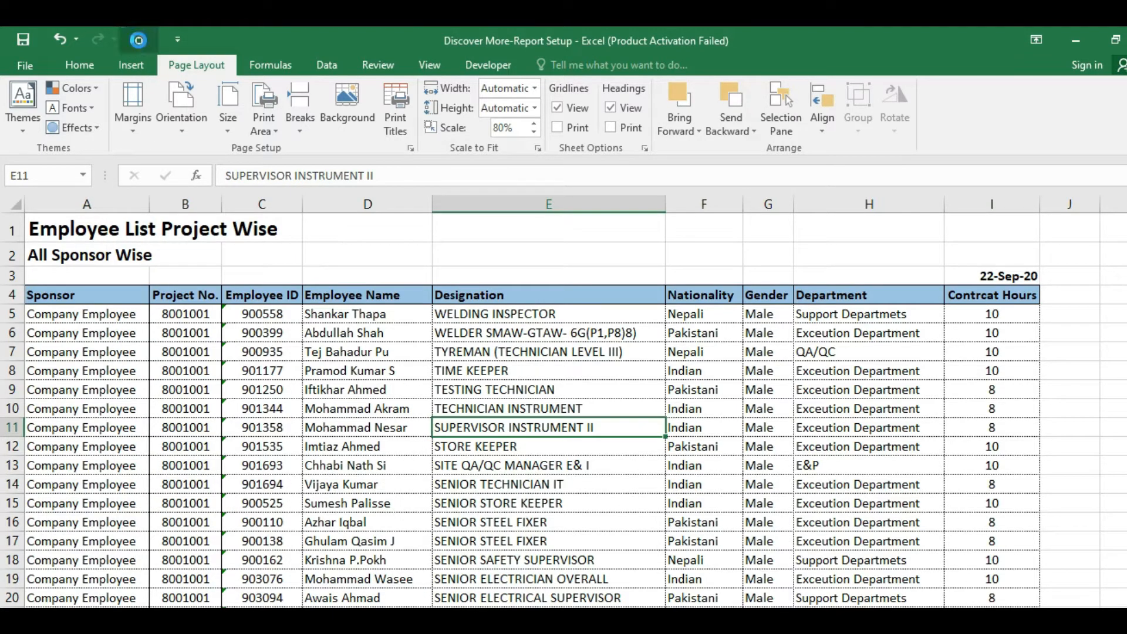
Step: Preview the first two pages of the printout to check the header and footer placement, and return to the sheet
left_click(139, 40)
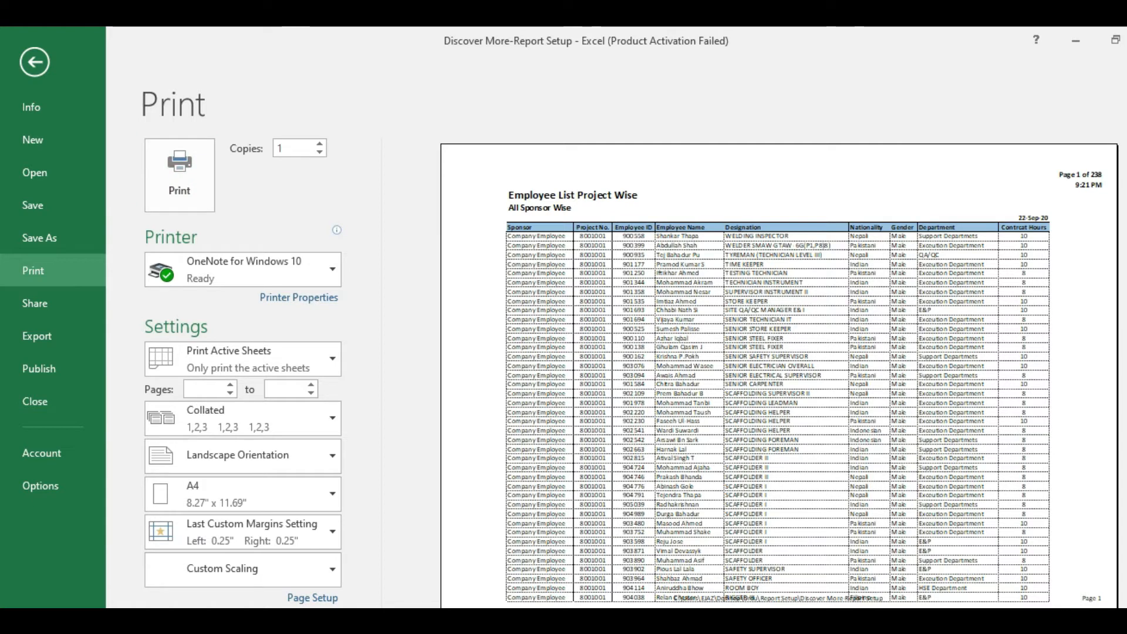
scroll(779, 375, "down", 1)
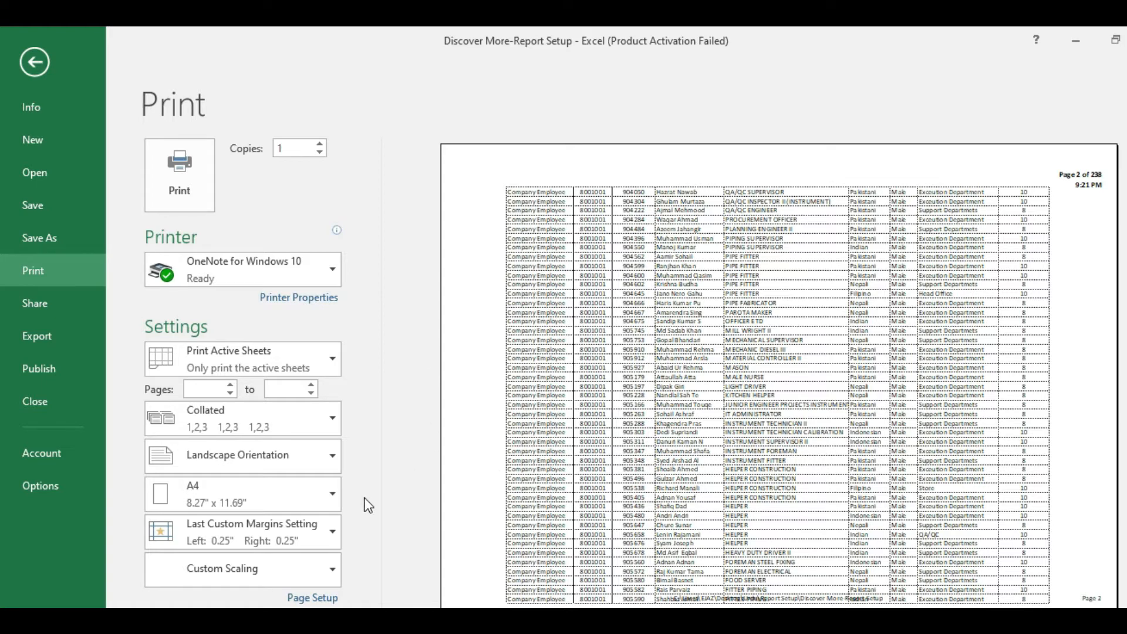
key("Escape")
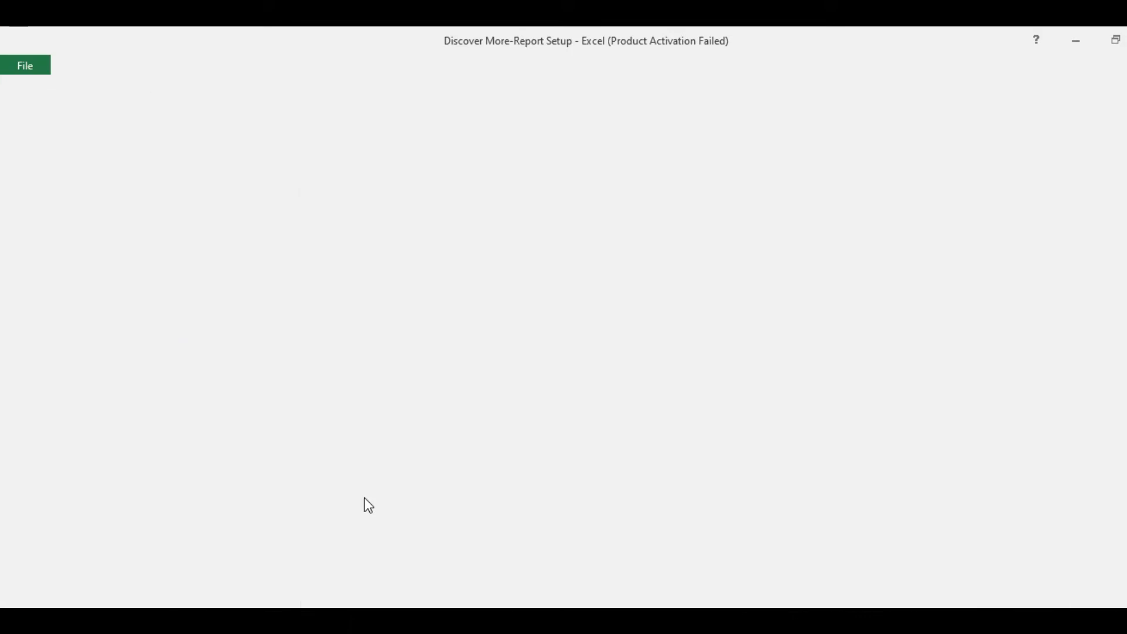
Step: Set custom page margins with the footer at 0.25 and the bottom at 0.75
left_click(134, 123)
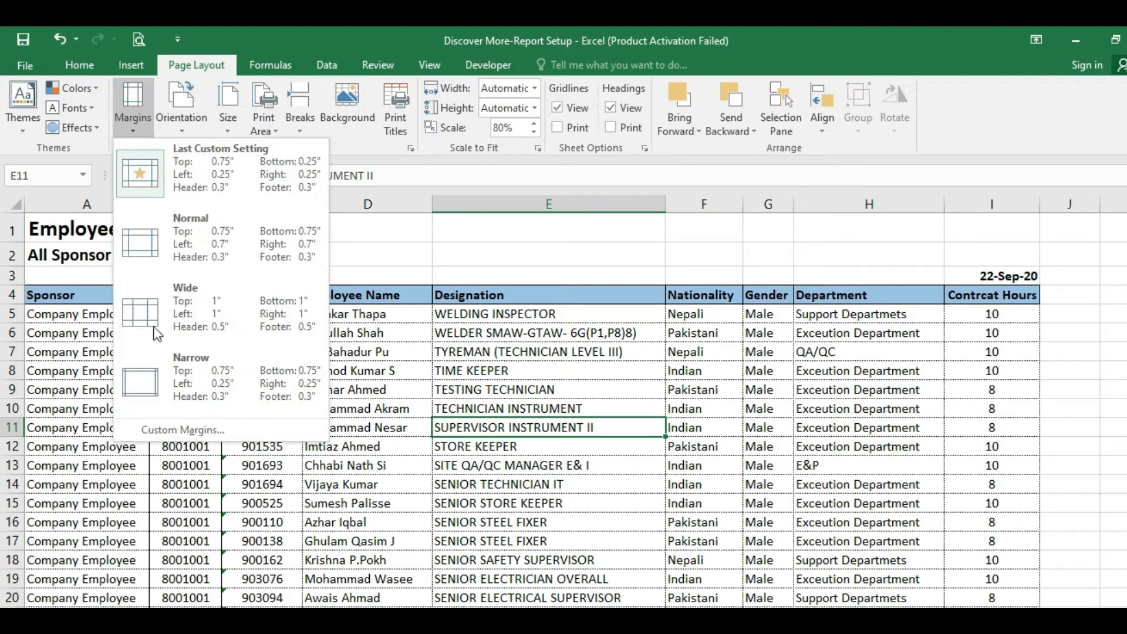
left_click(176, 435)
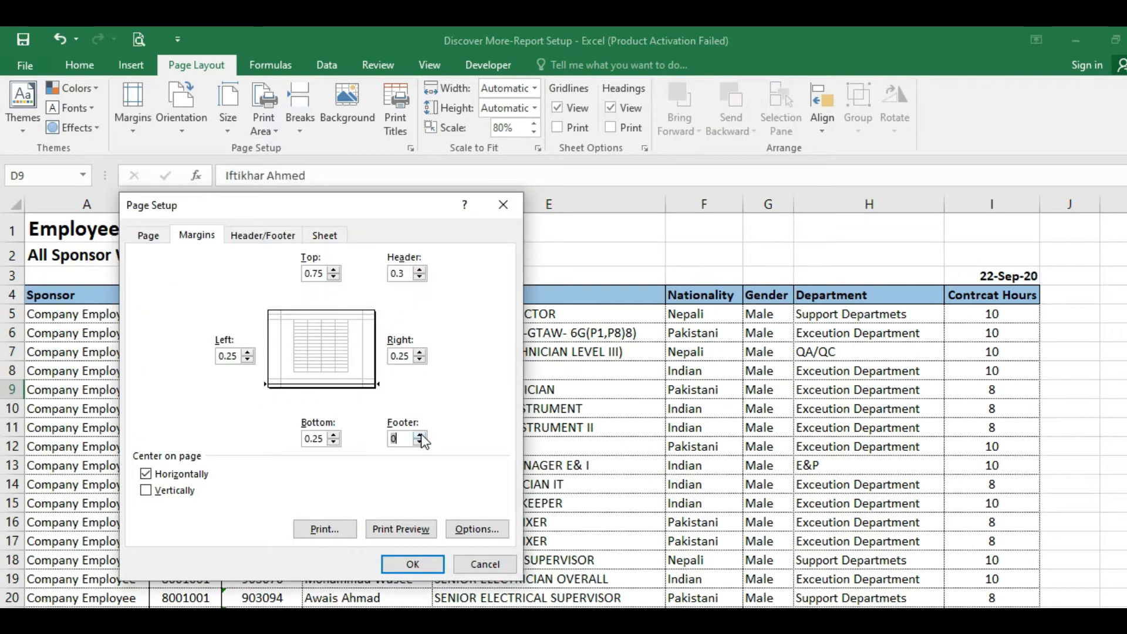
left_click(421, 435)
left_click(333, 435)
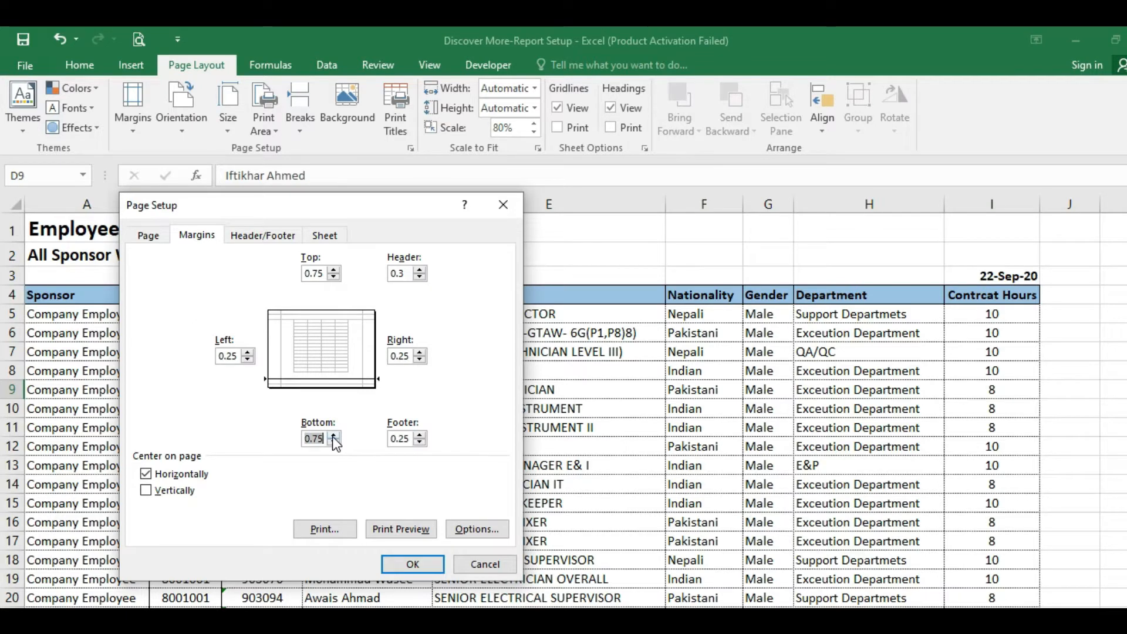
left_click(429, 566)
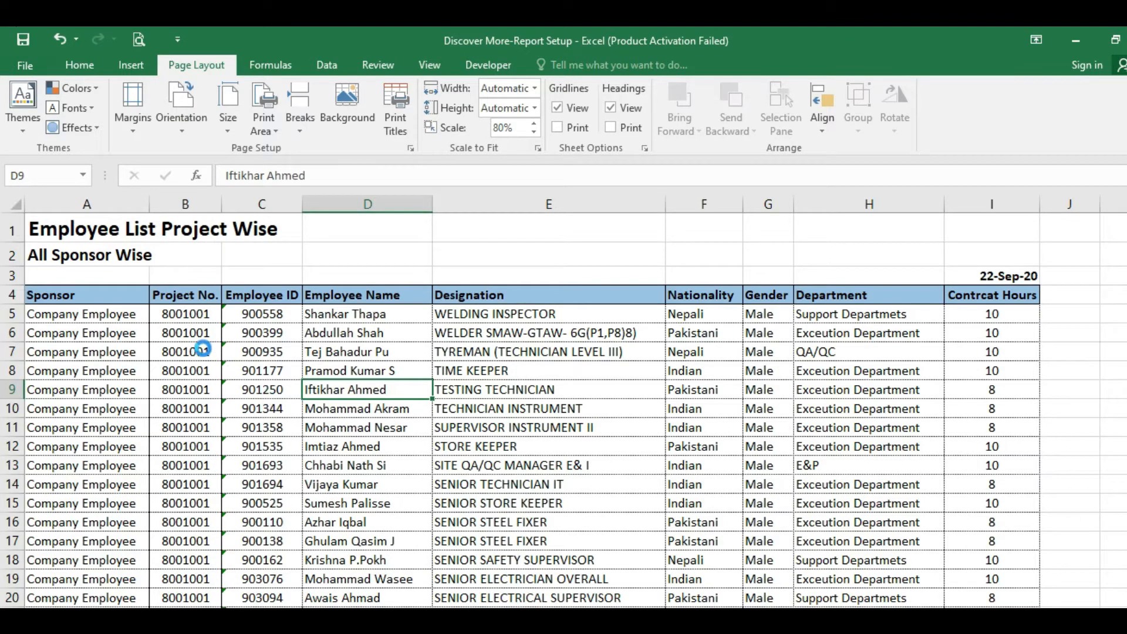
left_click(202, 351)
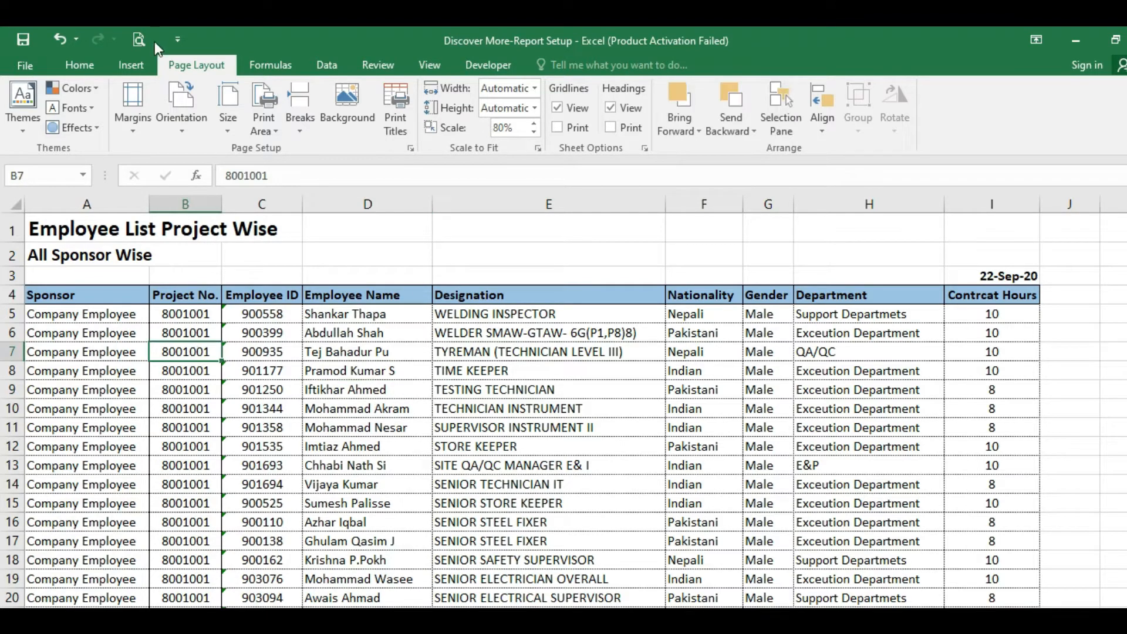
Step: Preview the printout with the new margins and review its Header/Footer and Sheet page setup options
left_click(140, 40)
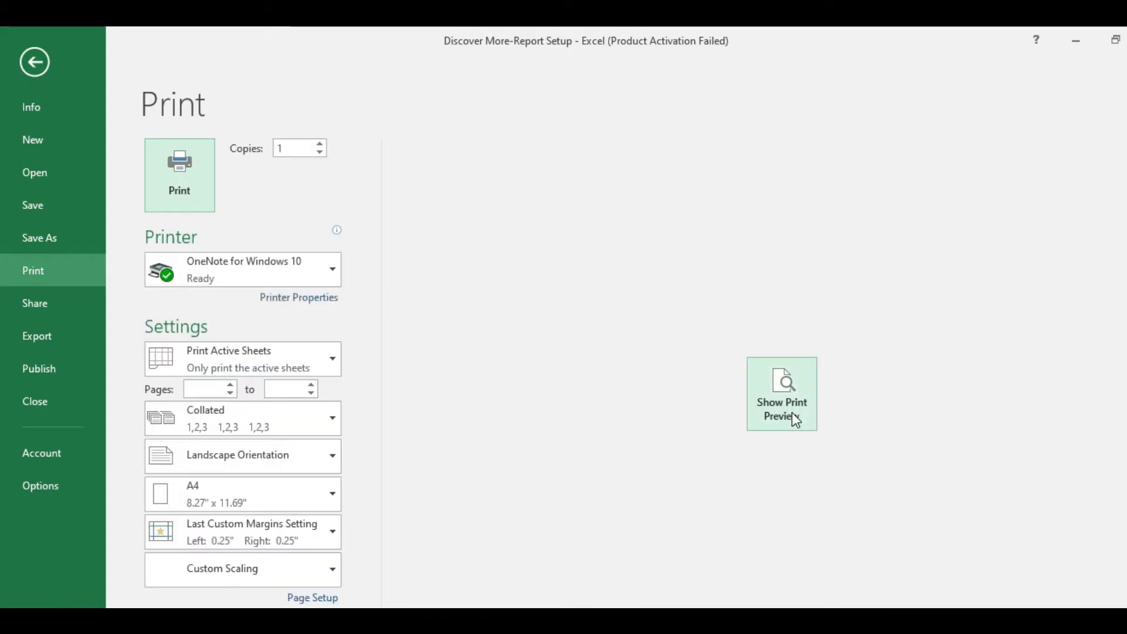
left_click(792, 413)
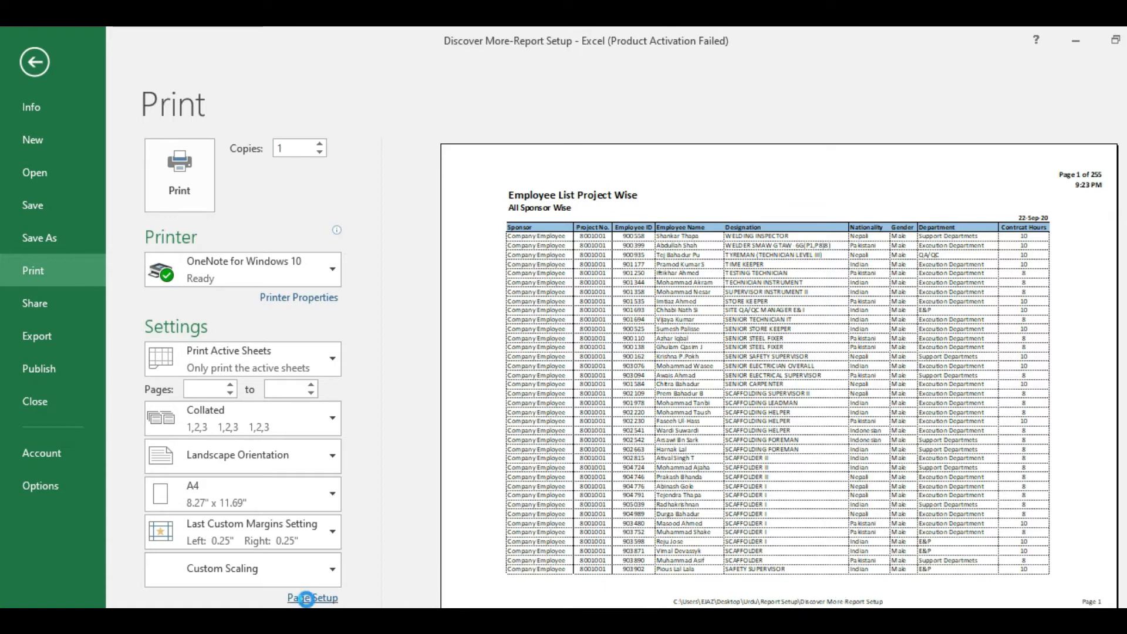
left_click(305, 598)
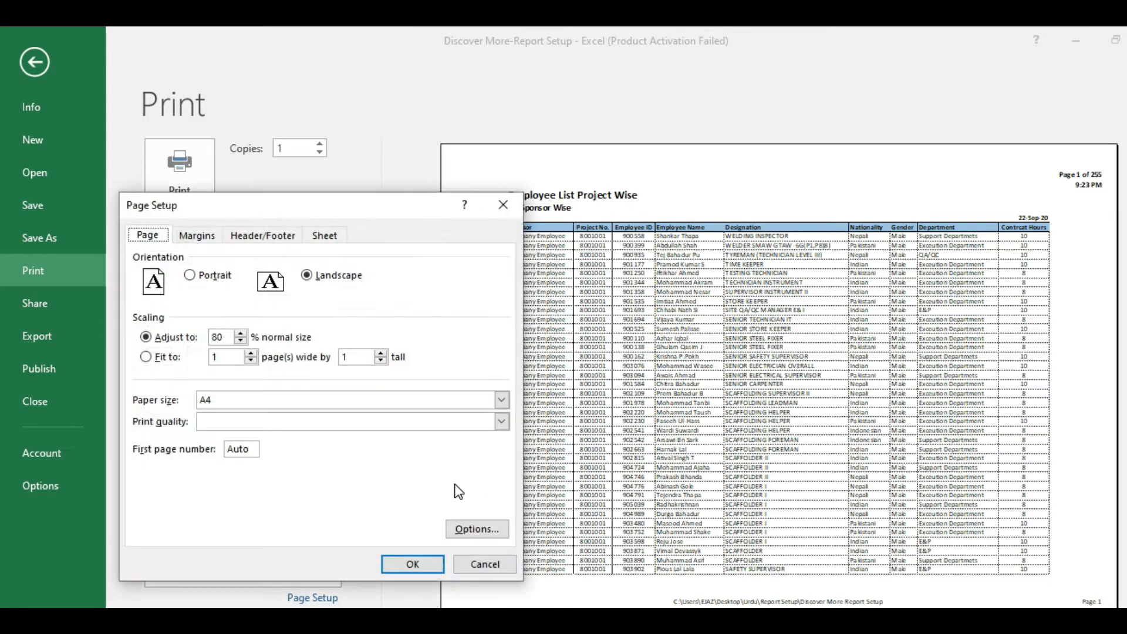
left_click(247, 235)
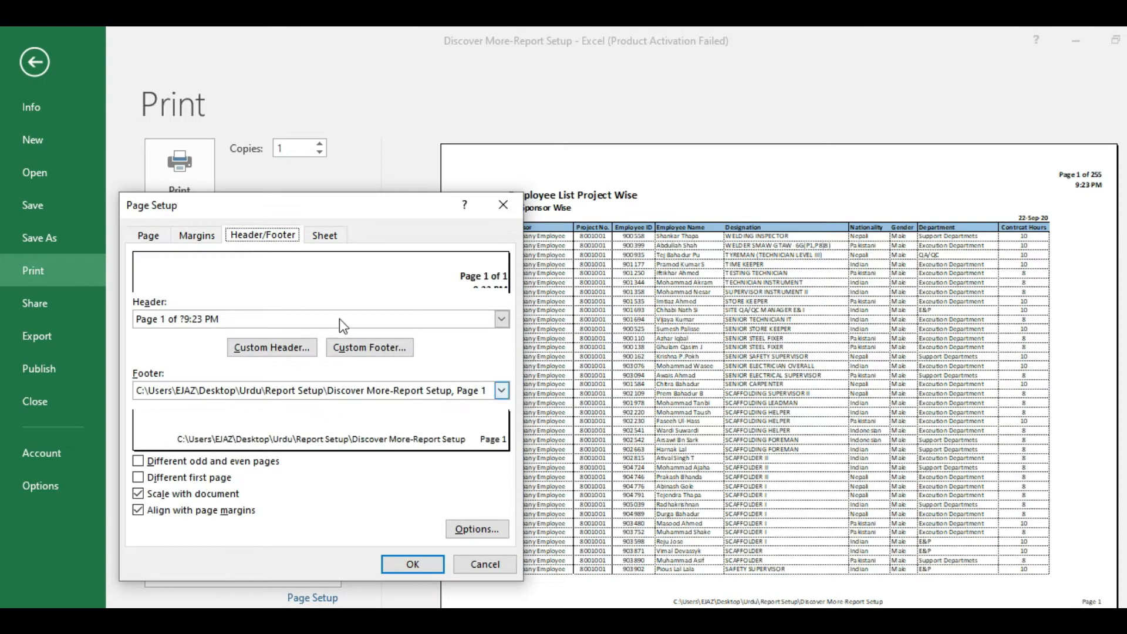
left_click(324, 236)
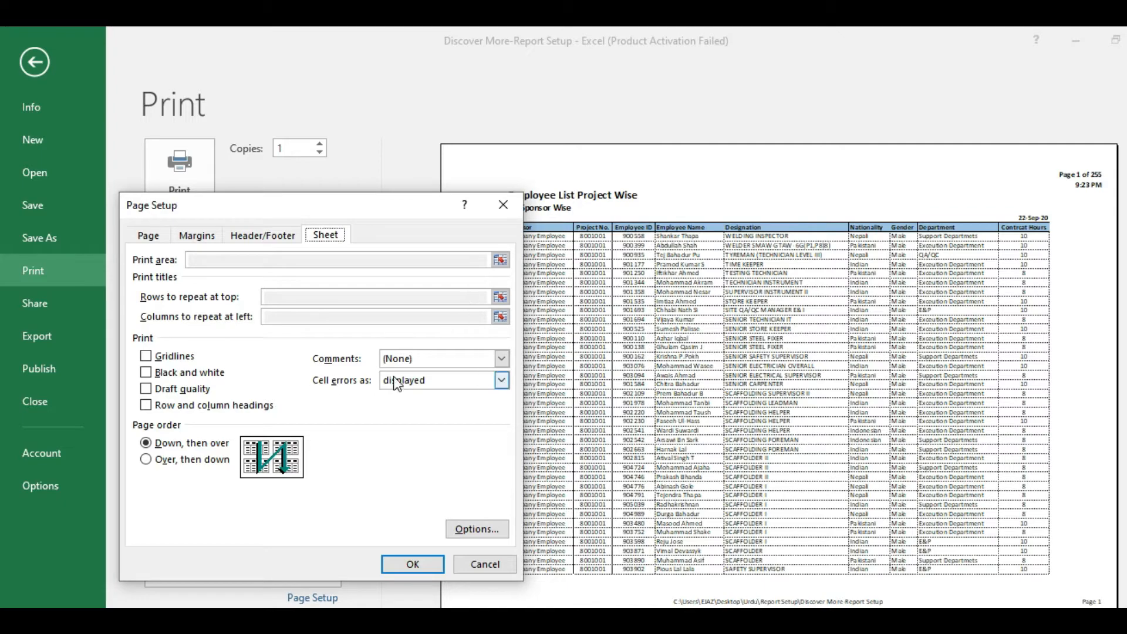
key("Escape")
key("Escape")
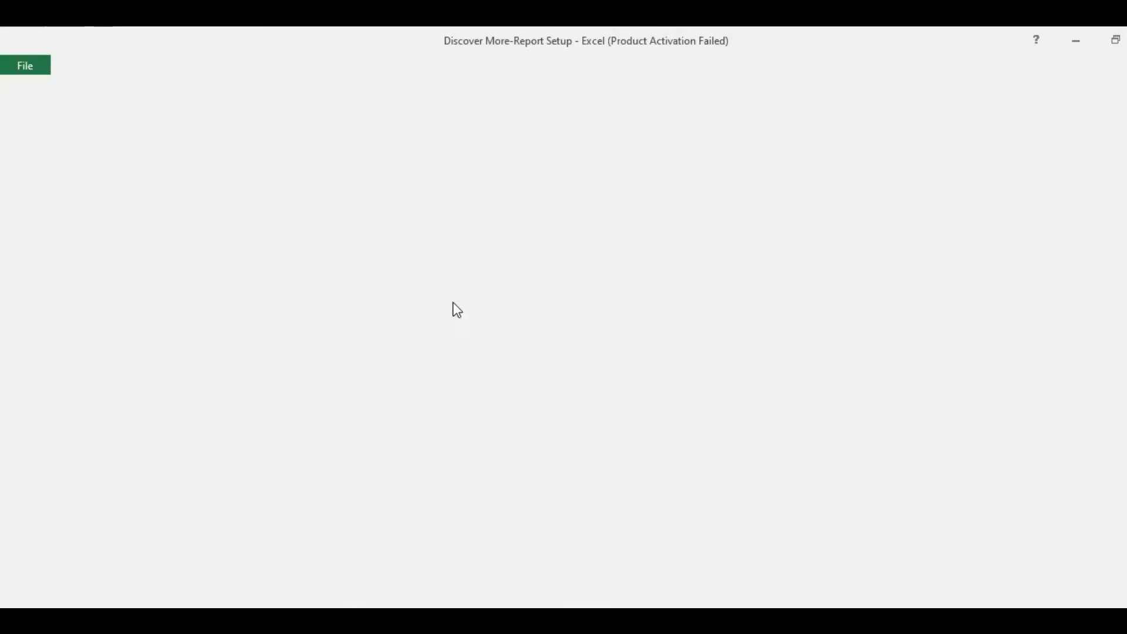
left_click(375, 294)
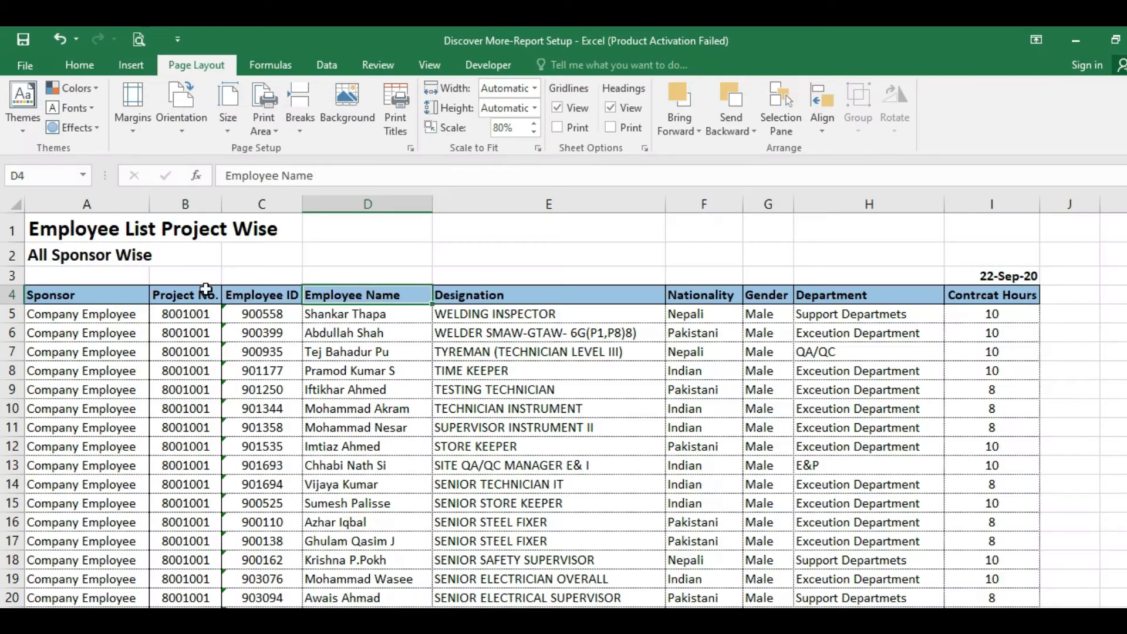
left_click(115, 299)
left_click_drag(974, 299, 7, 298)
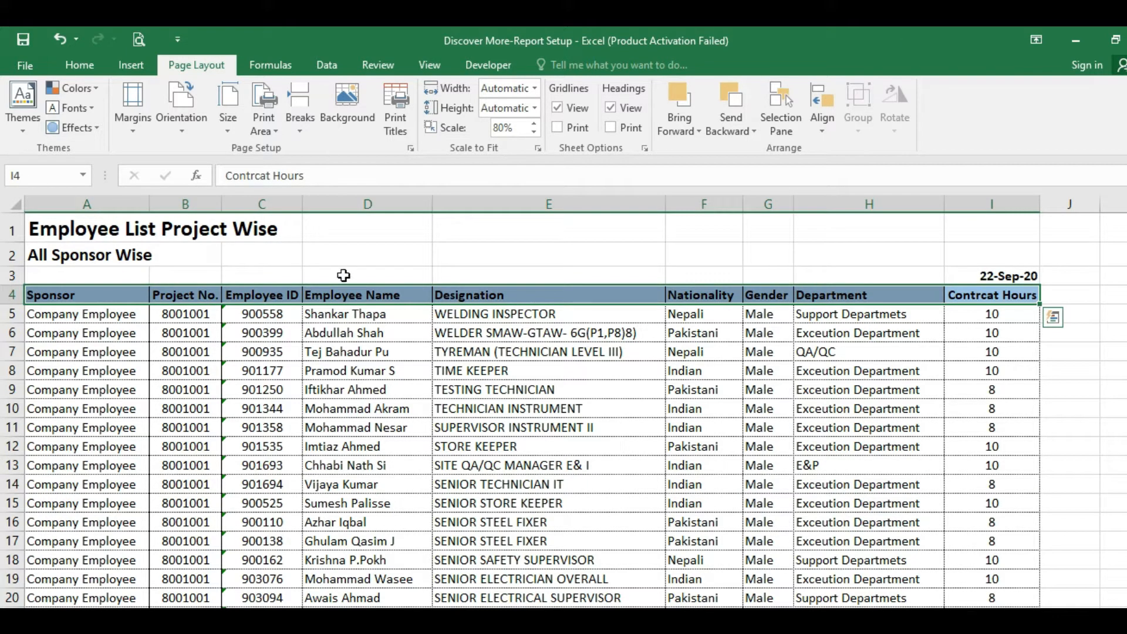
left_click(295, 334)
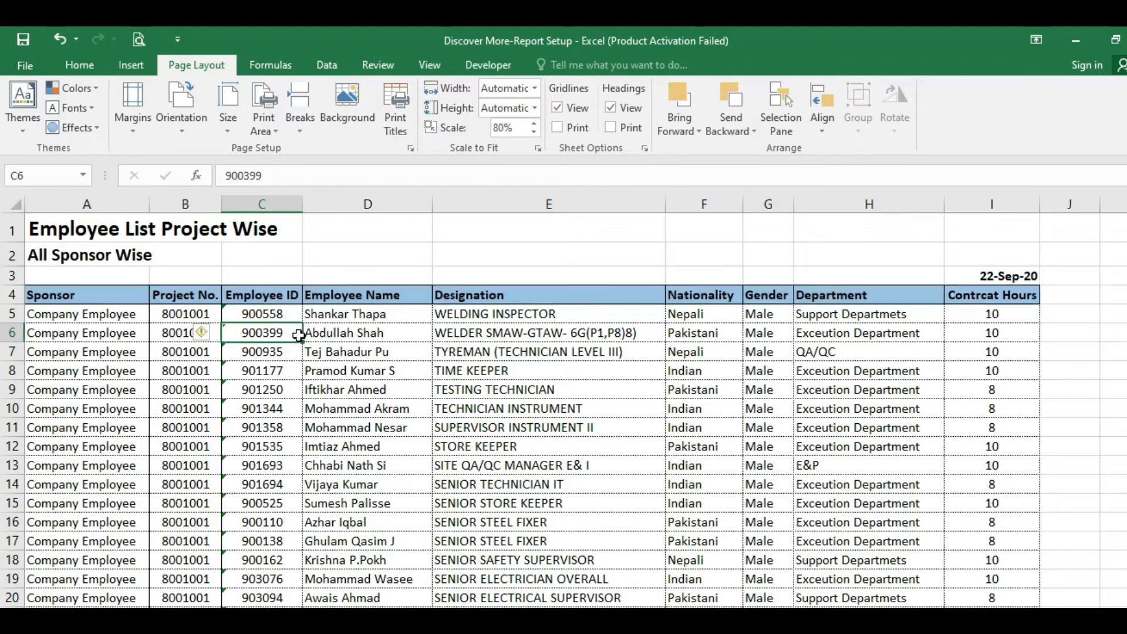
Step: Set row 4 ($4:$4) to repeat at the top of every printed page and preview the pages
left_click(139, 42)
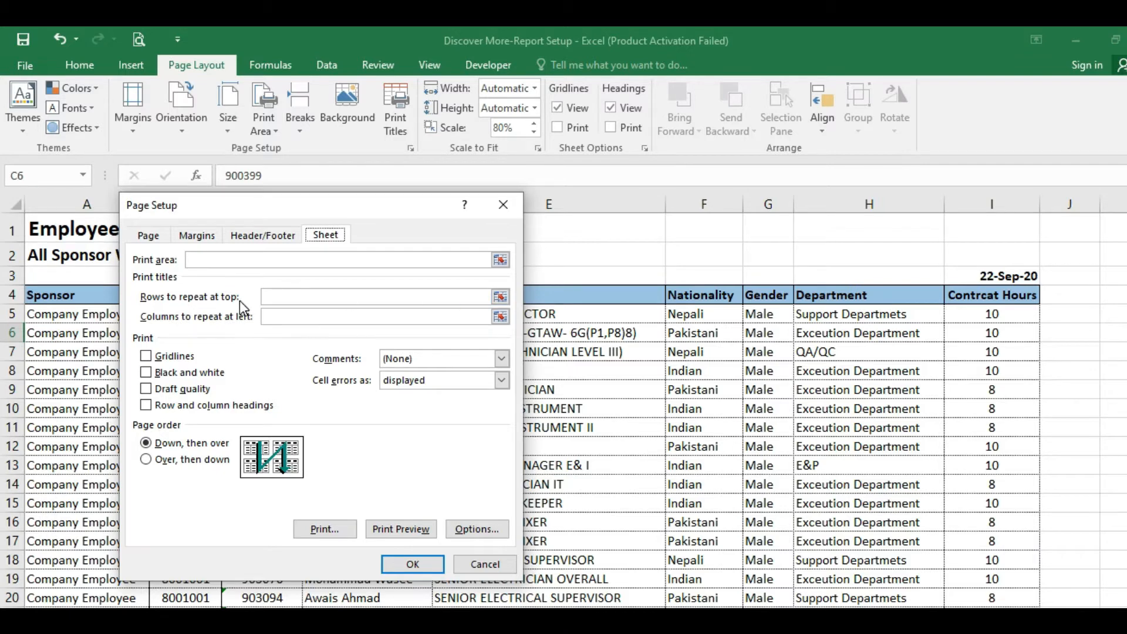
left_click(500, 297)
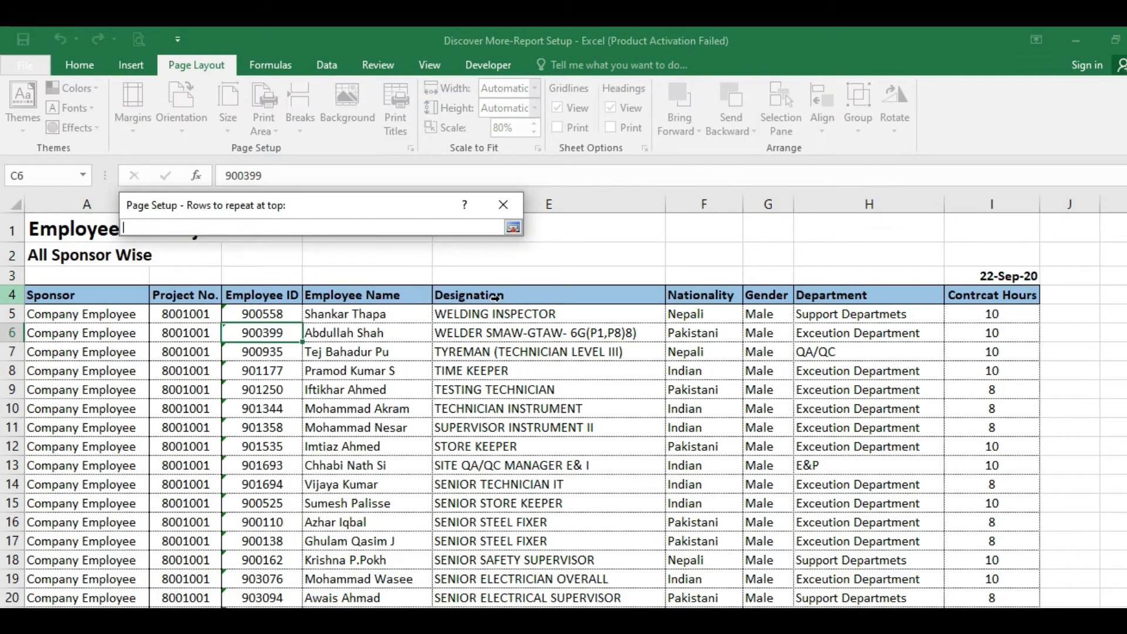
left_click(13, 295)
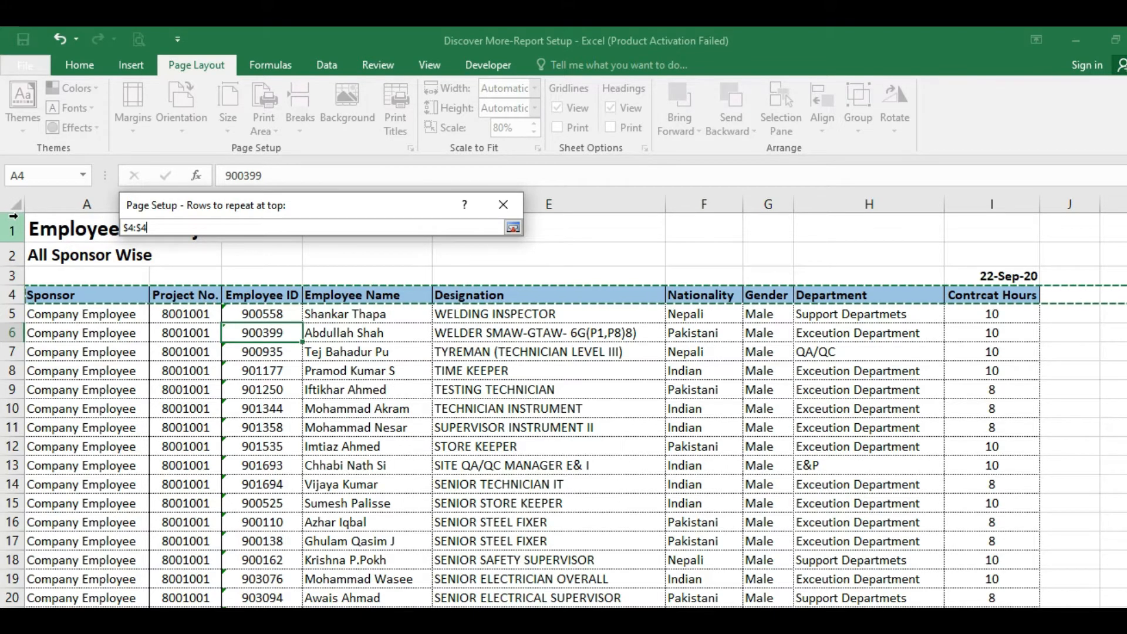
left_click_drag(12, 229, 10, 294)
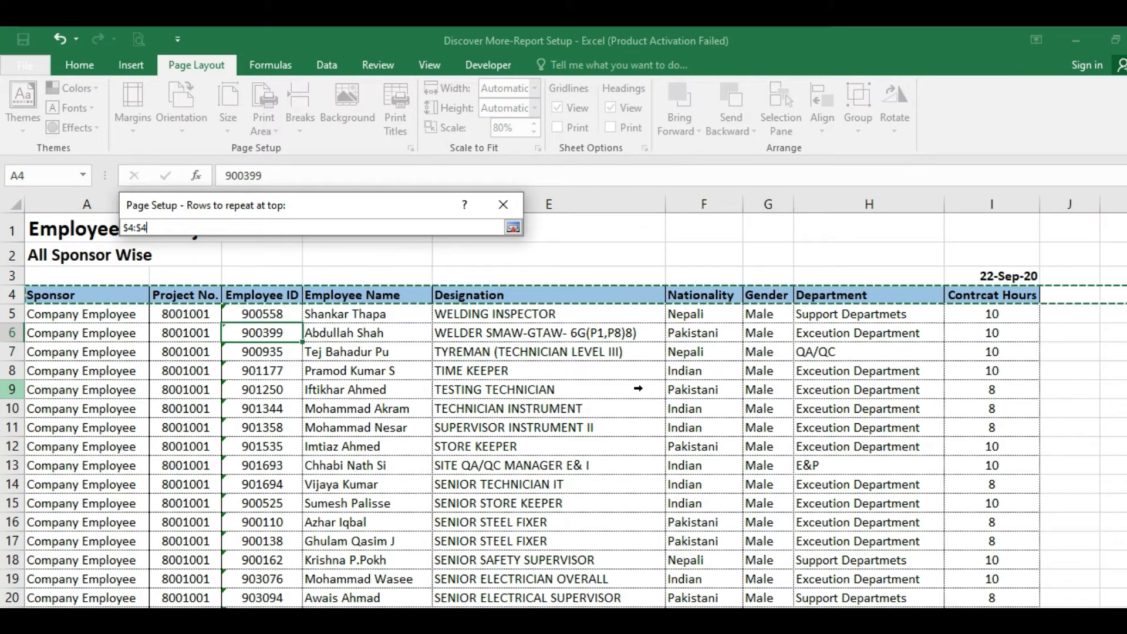
left_click(509, 227)
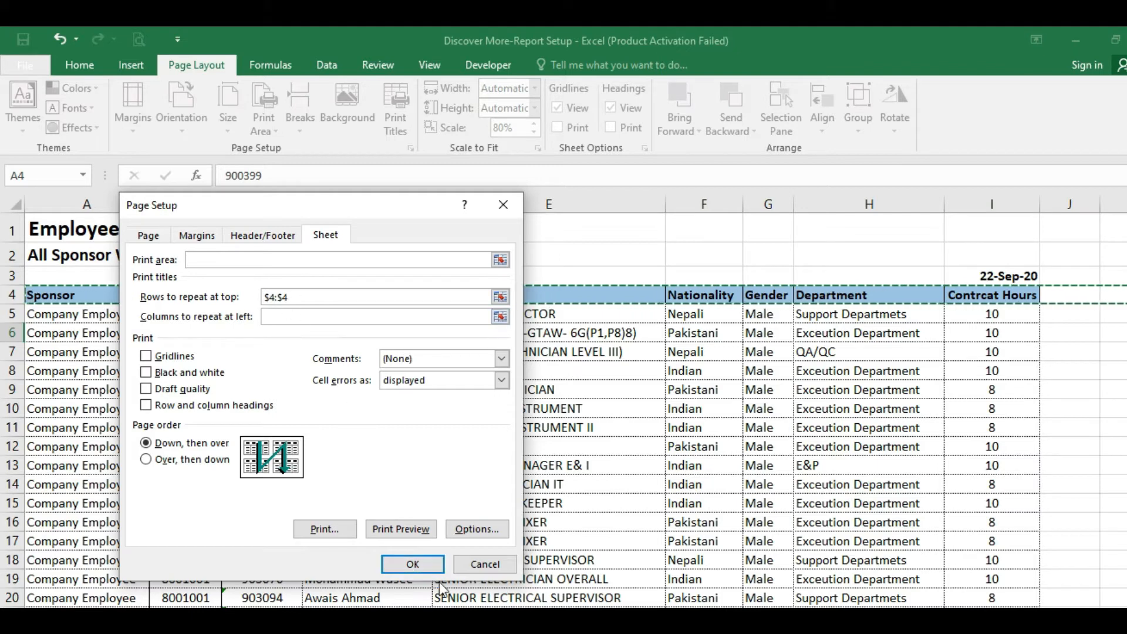
left_click(418, 566)
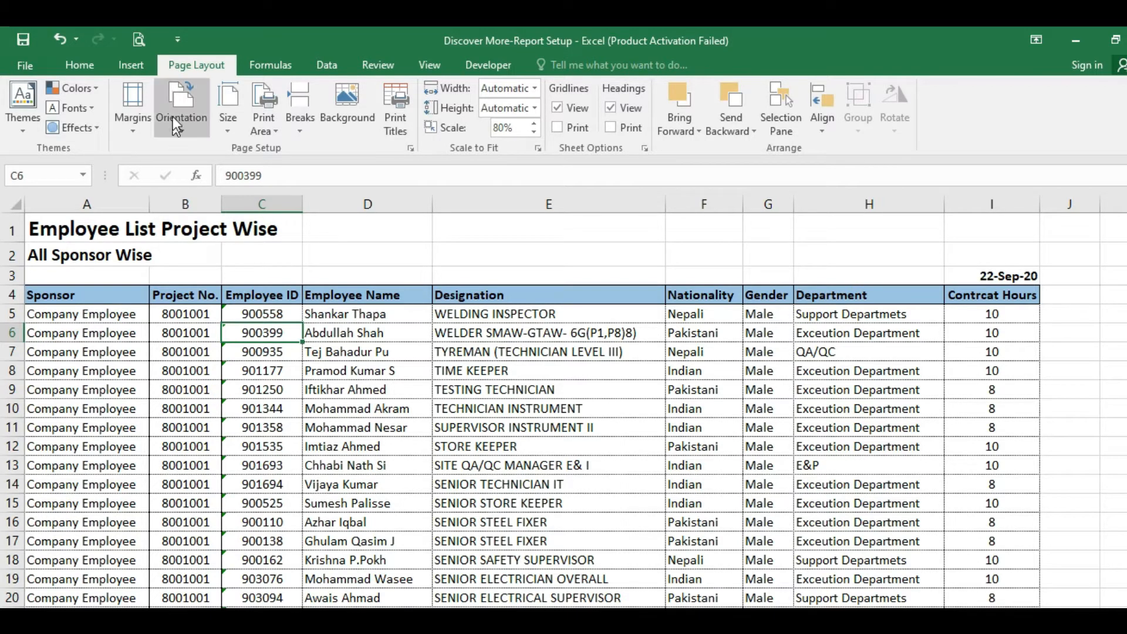
left_click(138, 41)
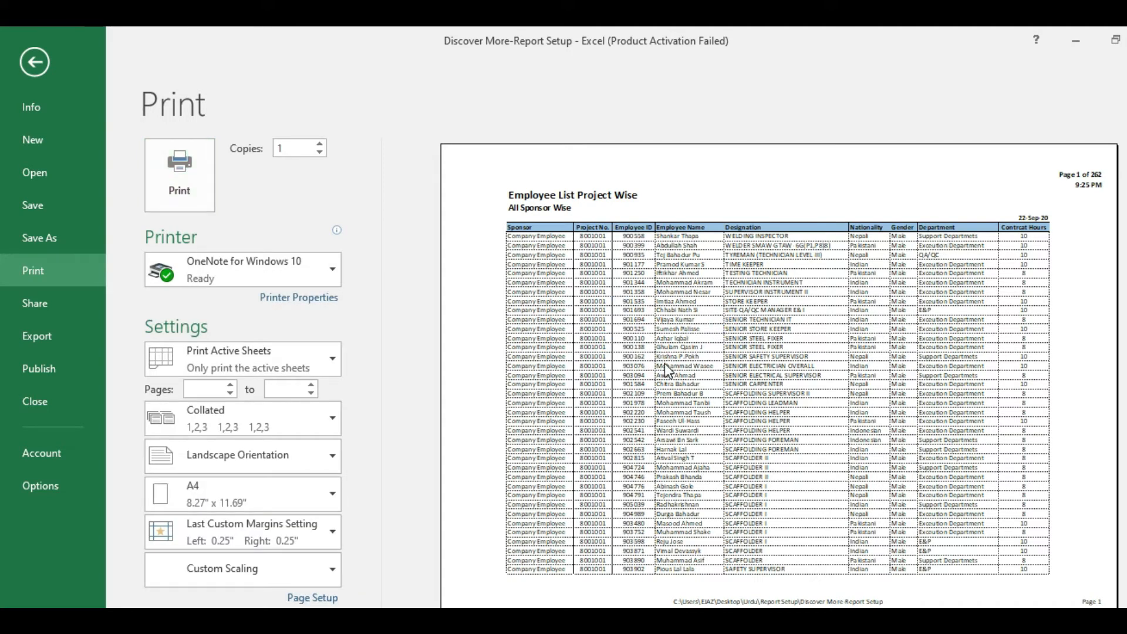
scroll(665, 364, "down", 1)
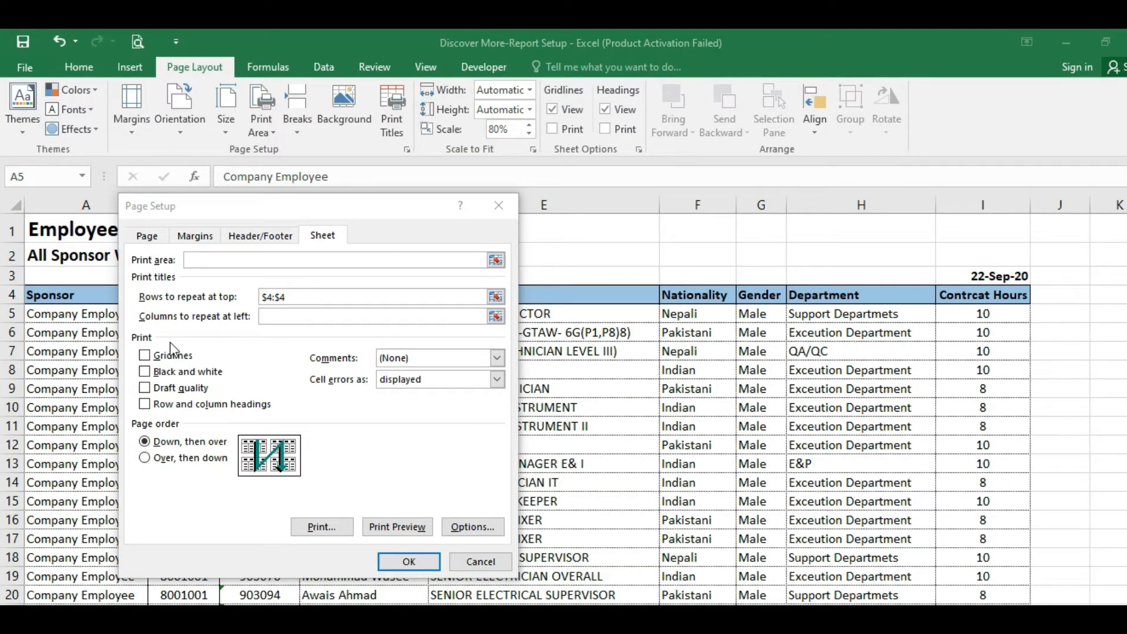
Step: Try the Gridlines and Black and white print options, look through the Comments choices, and leave Page Setup without applying anything
left_click(145, 356)
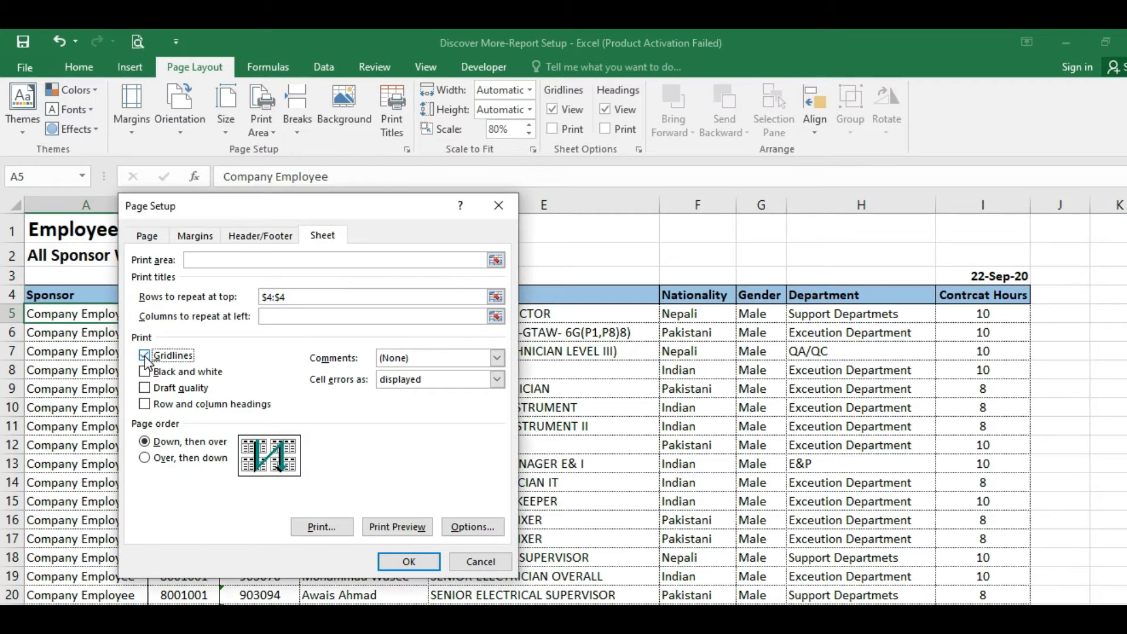
left_click(145, 356)
left_click(145, 371)
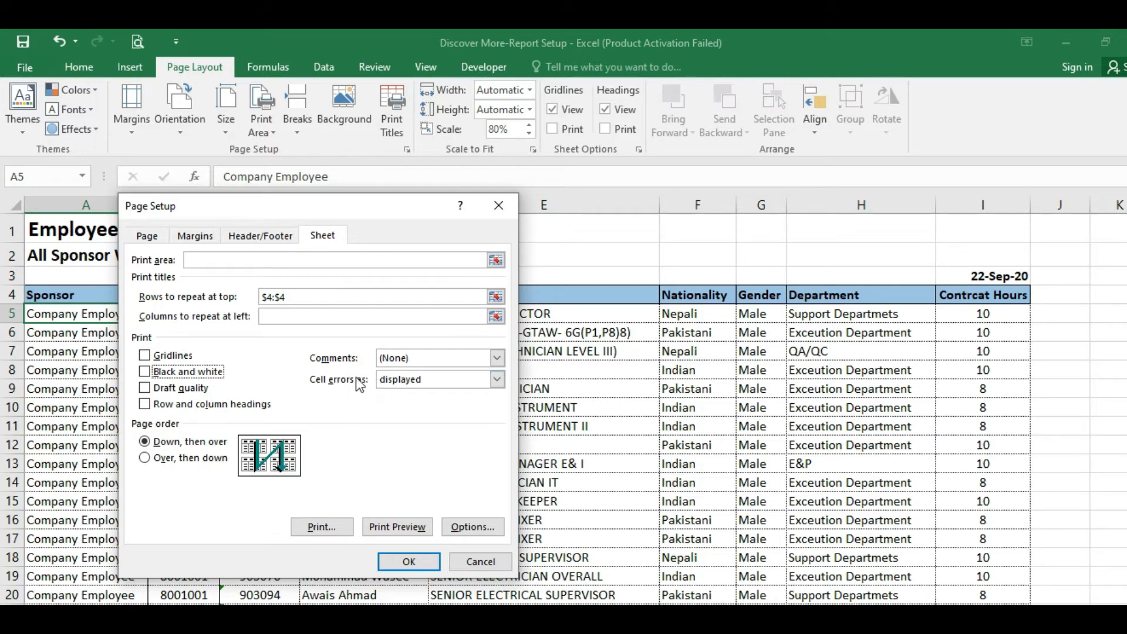
left_click(497, 359)
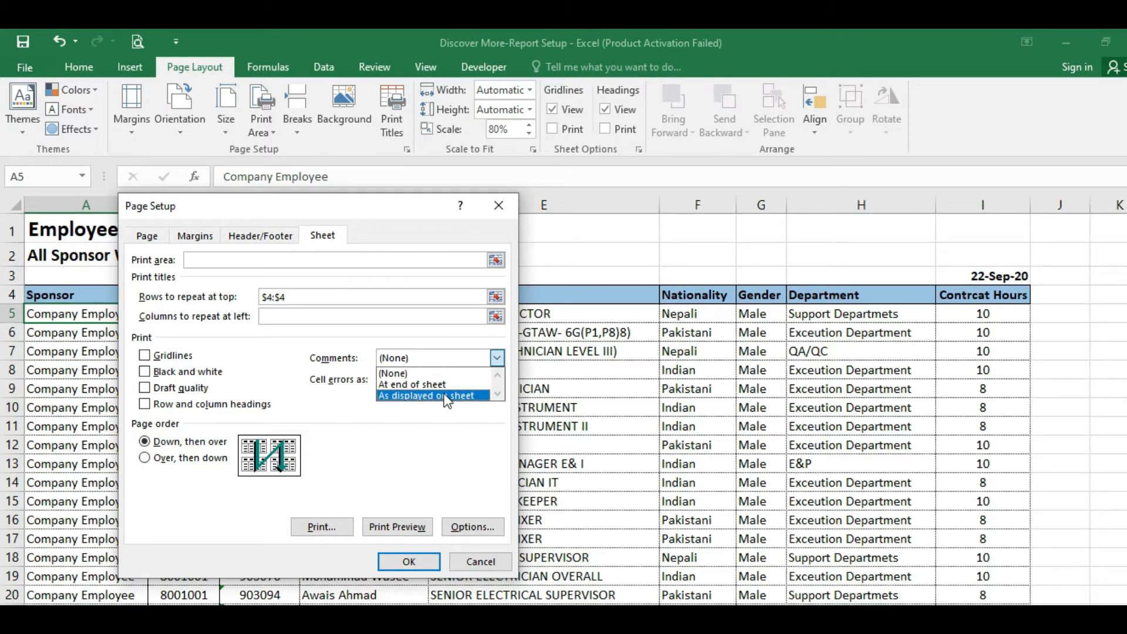
left_click(416, 376)
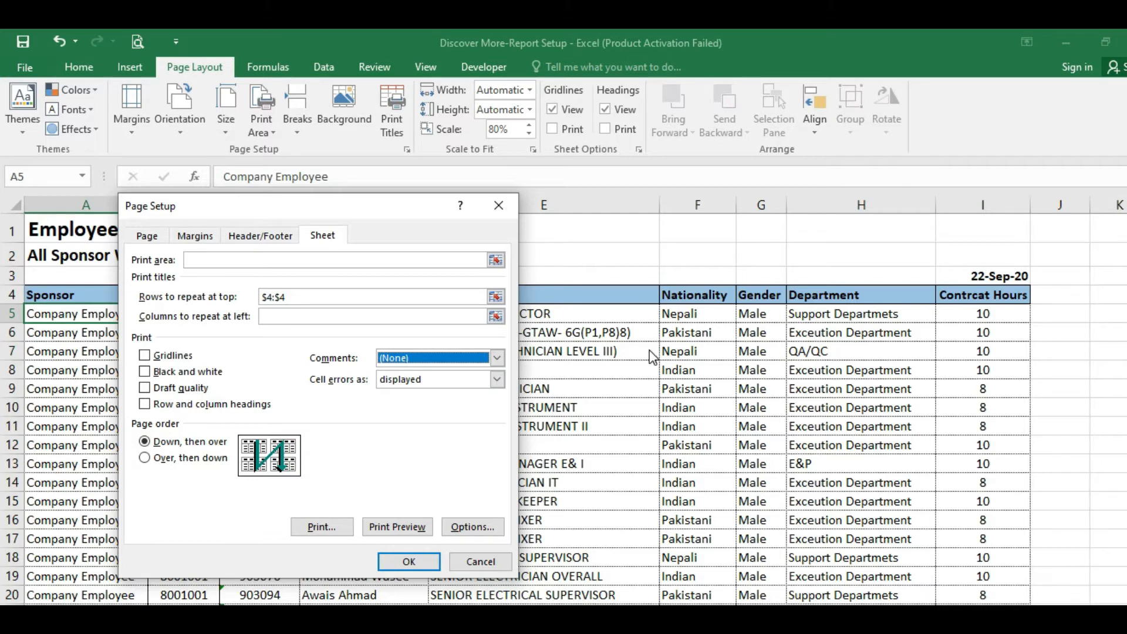
left_click(481, 558)
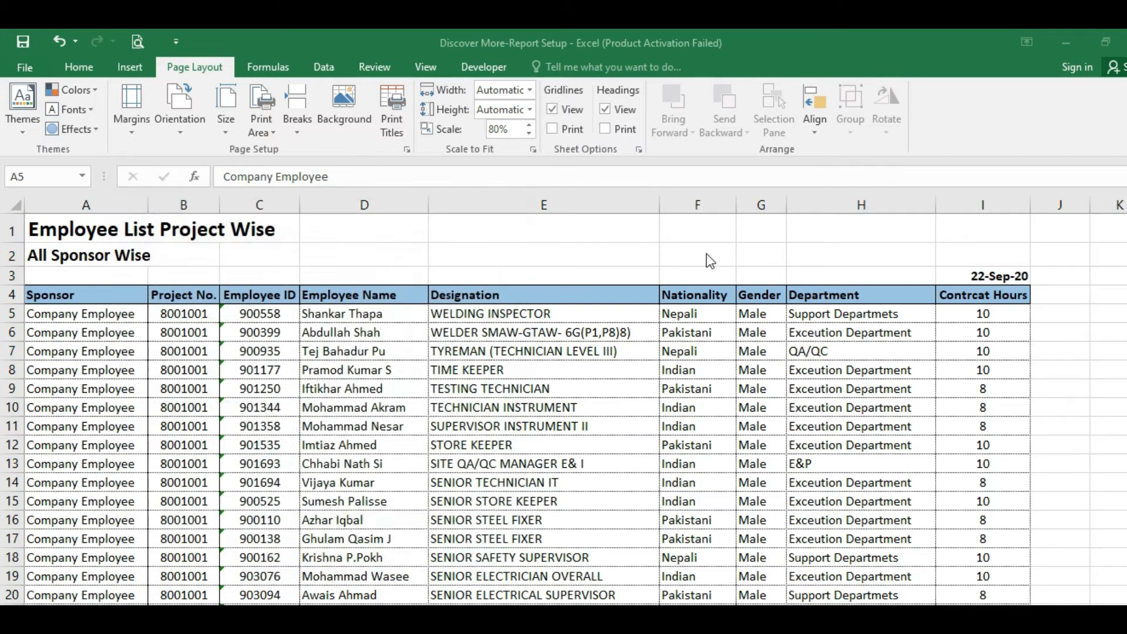
left_click(485, 253)
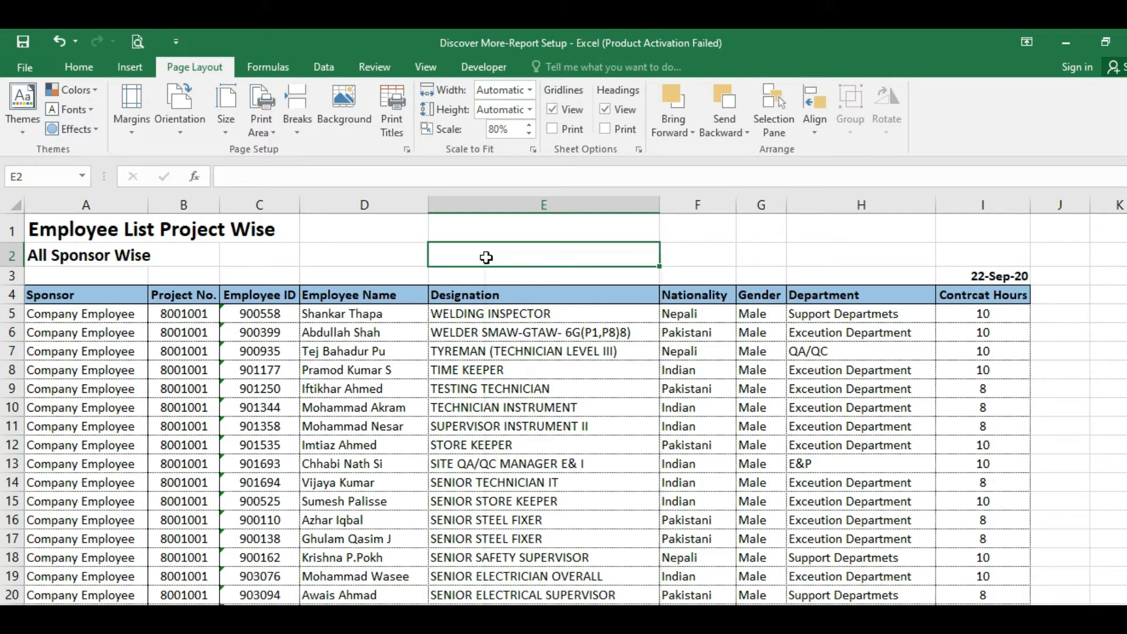
Step: Insert a comment in cell E2, replace the author name with "This is first report", and check how the comment displays
right_click(486, 257)
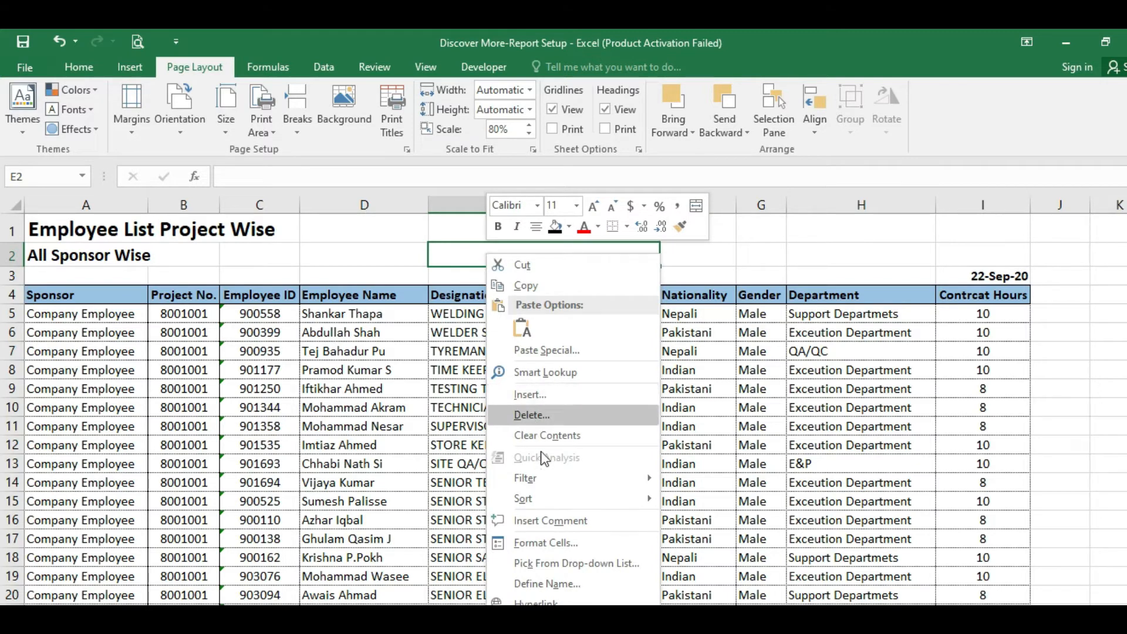
left_click(564, 522)
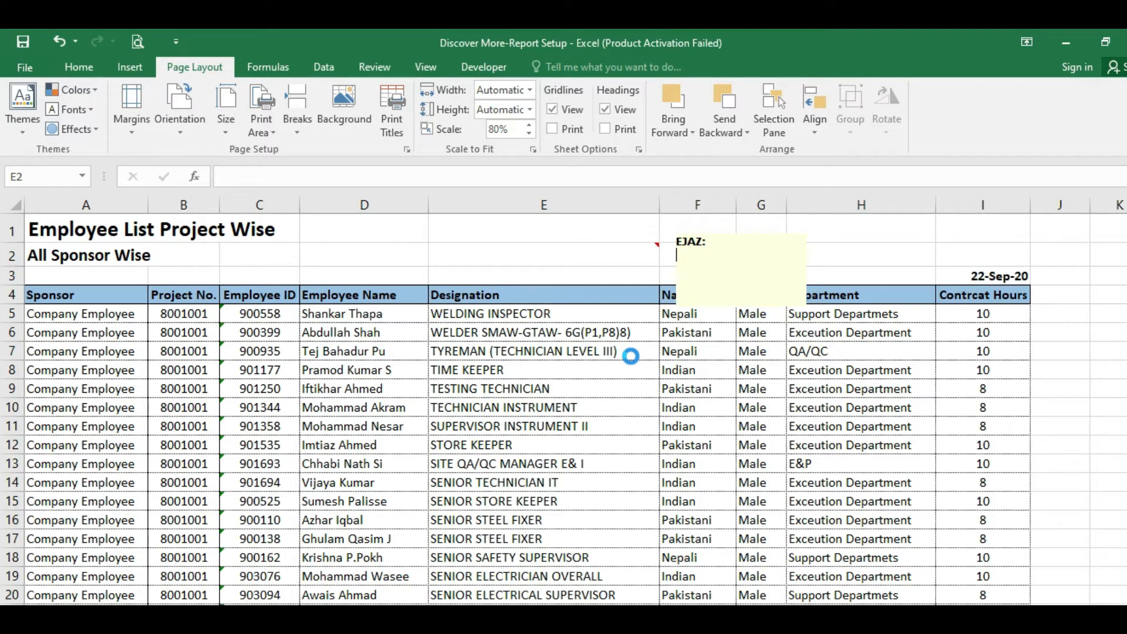
left_click(693, 307)
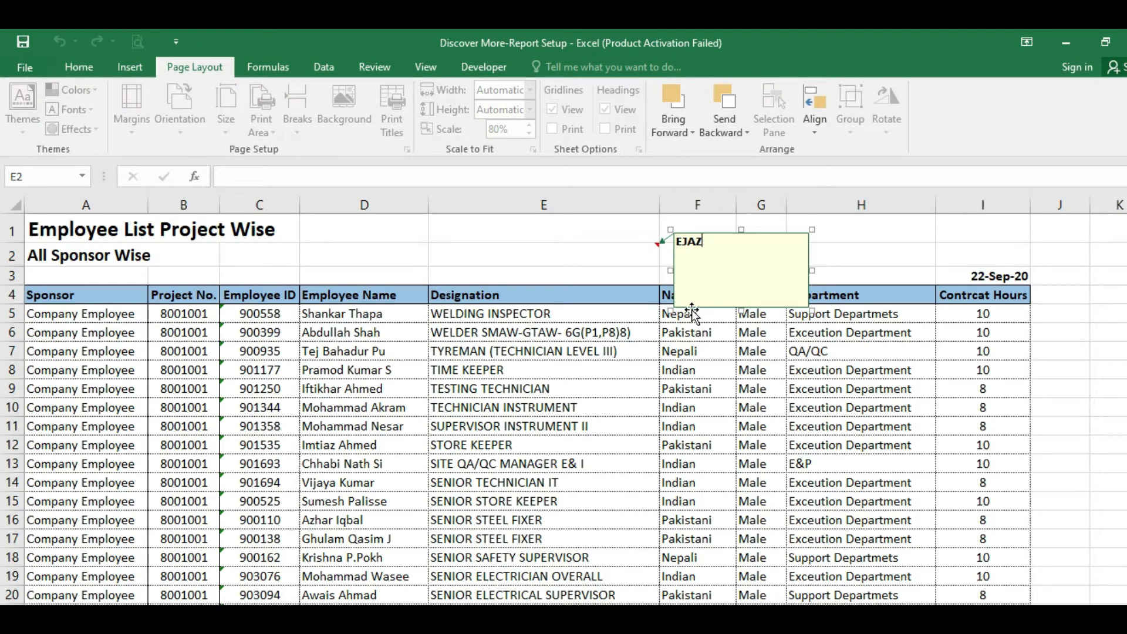
key("BackSpace")
key("BackSpace")
key("BackSpace")
key("BackSpace")
type("This is first report")
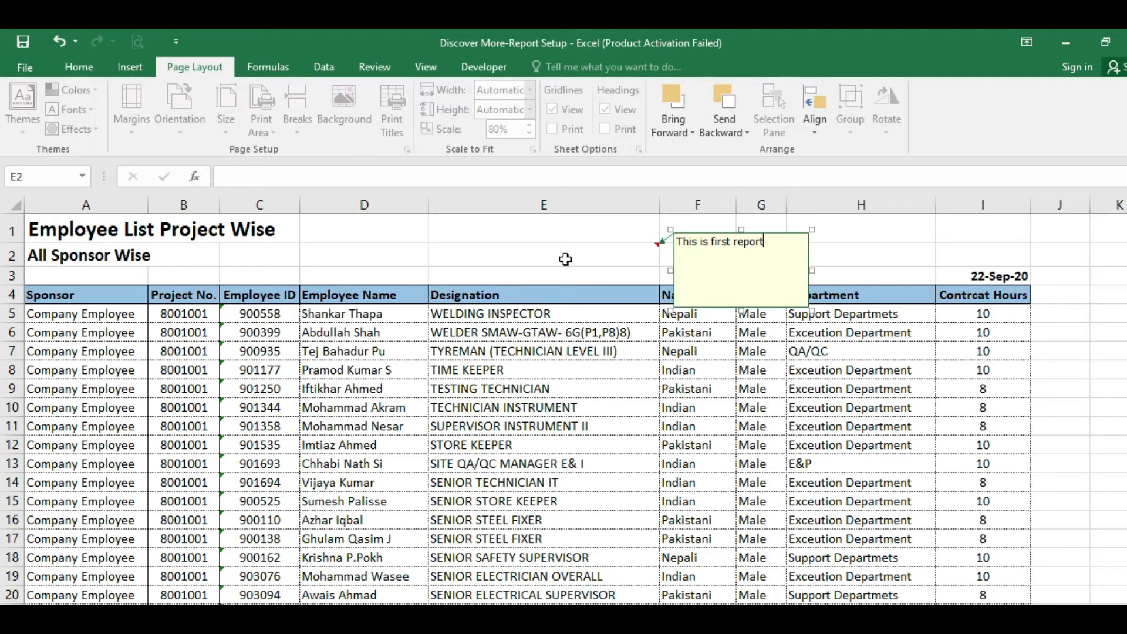
left_click(566, 259)
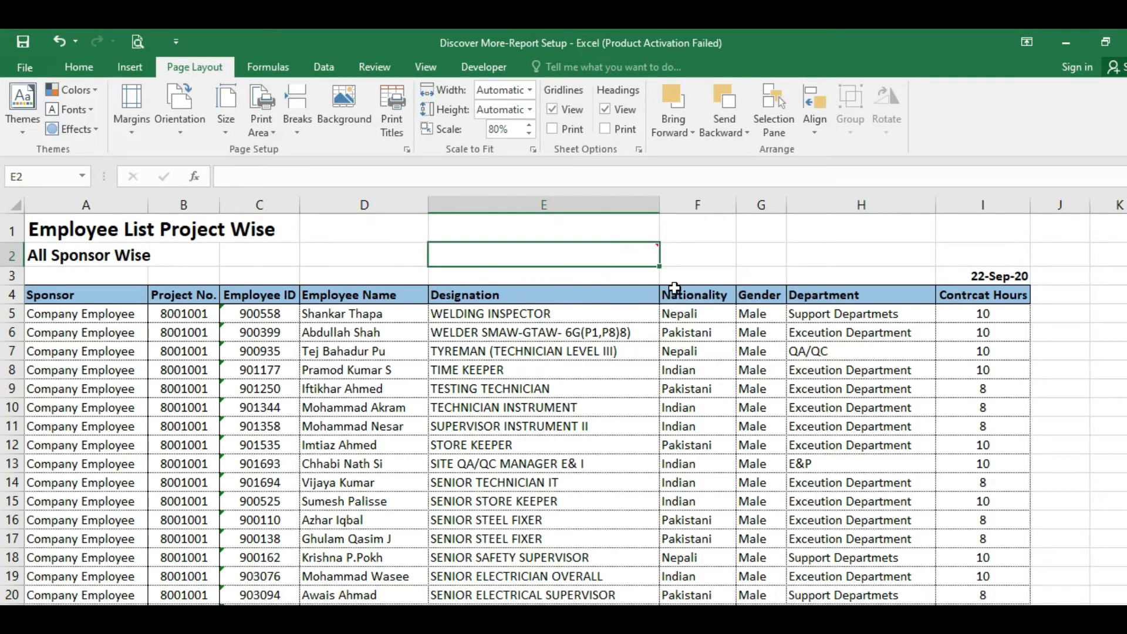
mouse_move(629, 247)
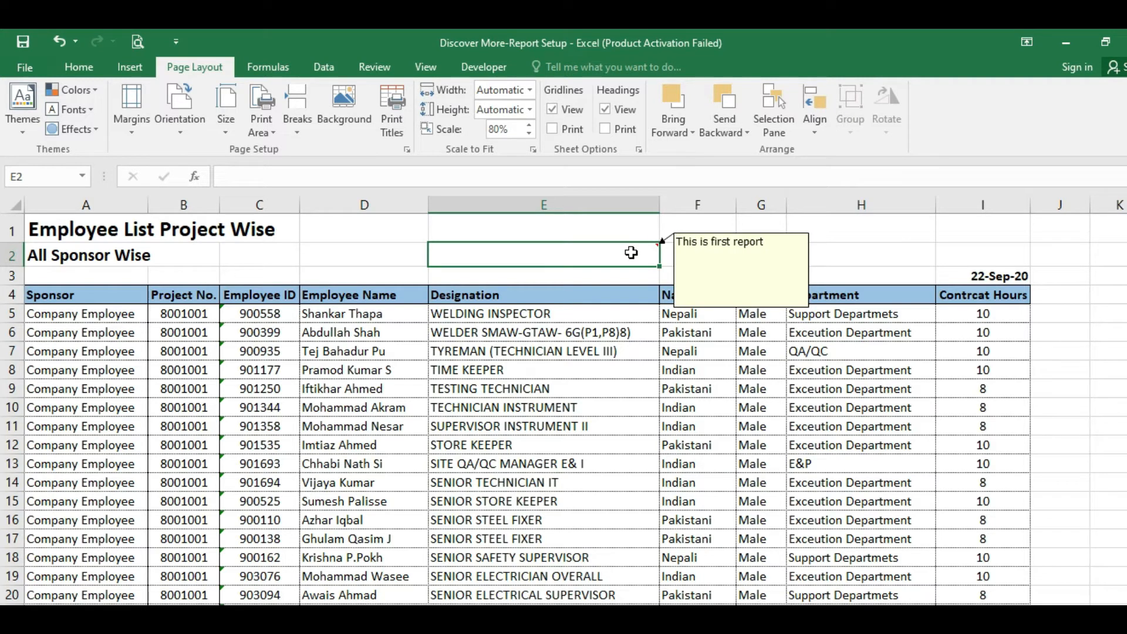
right_click(543, 251)
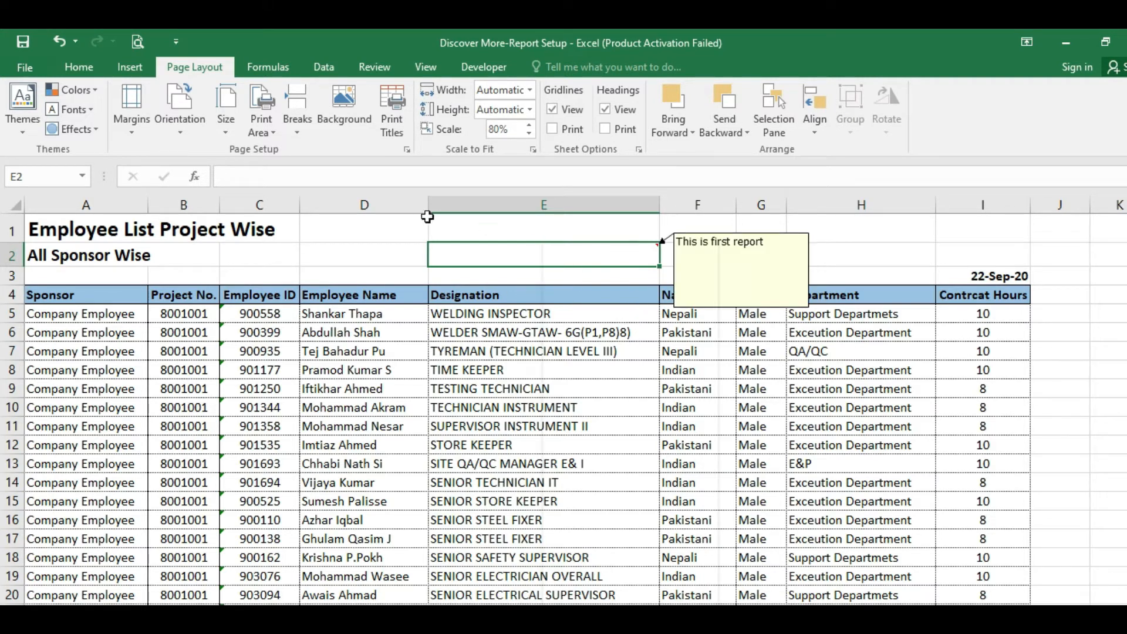
Step: Review the Comments printing choices in the Sheet page setup options and keep (None)
left_click(128, 135)
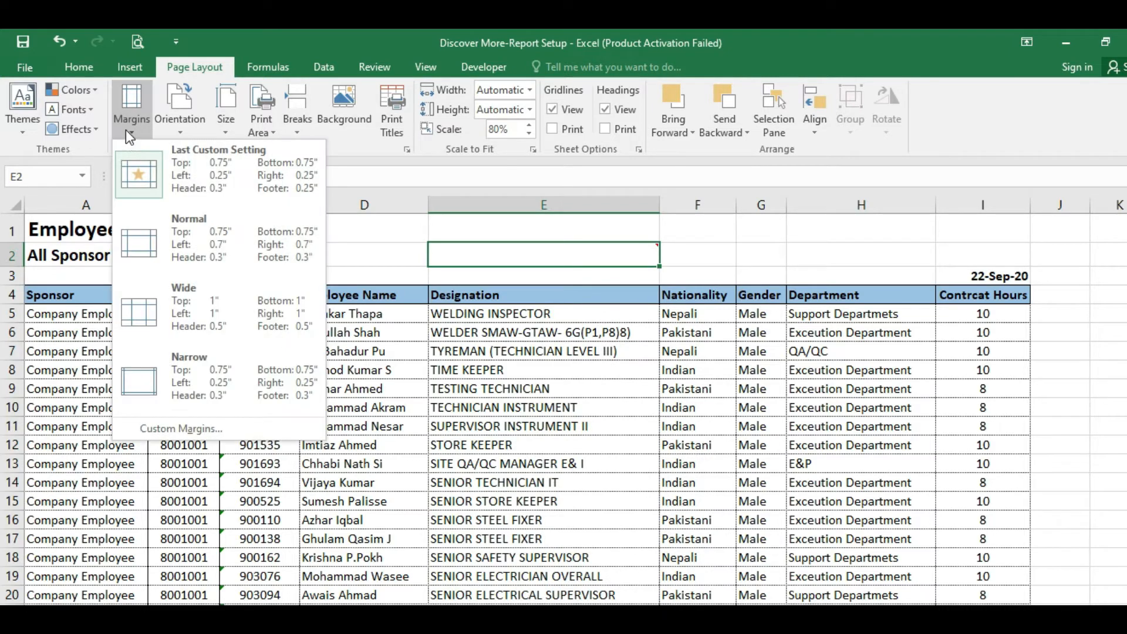
left_click(153, 427)
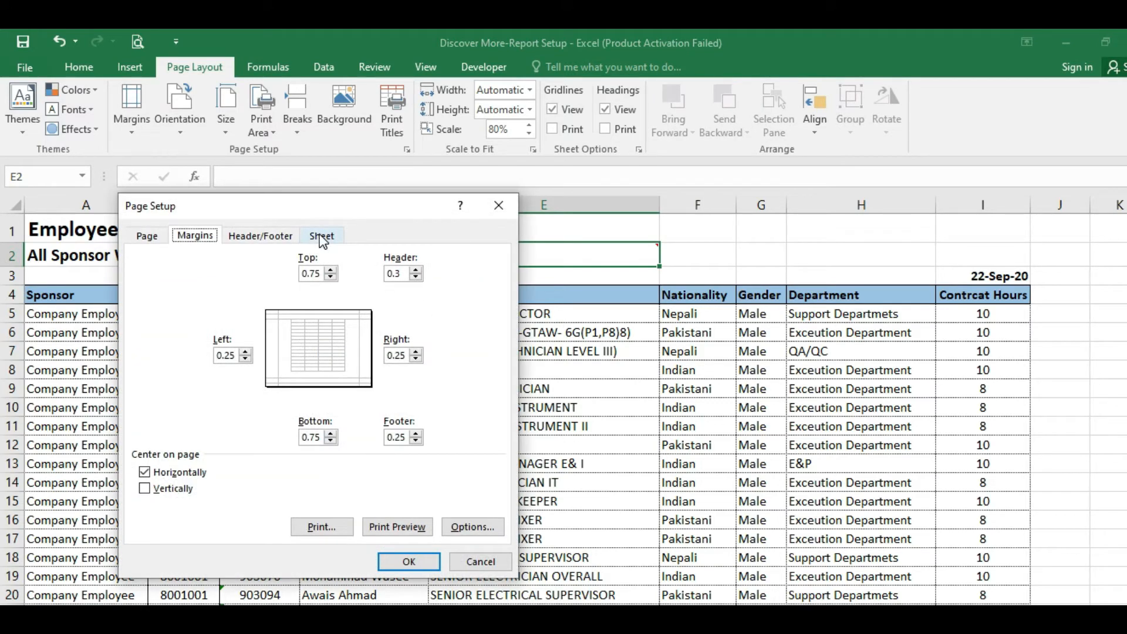
left_click(317, 238)
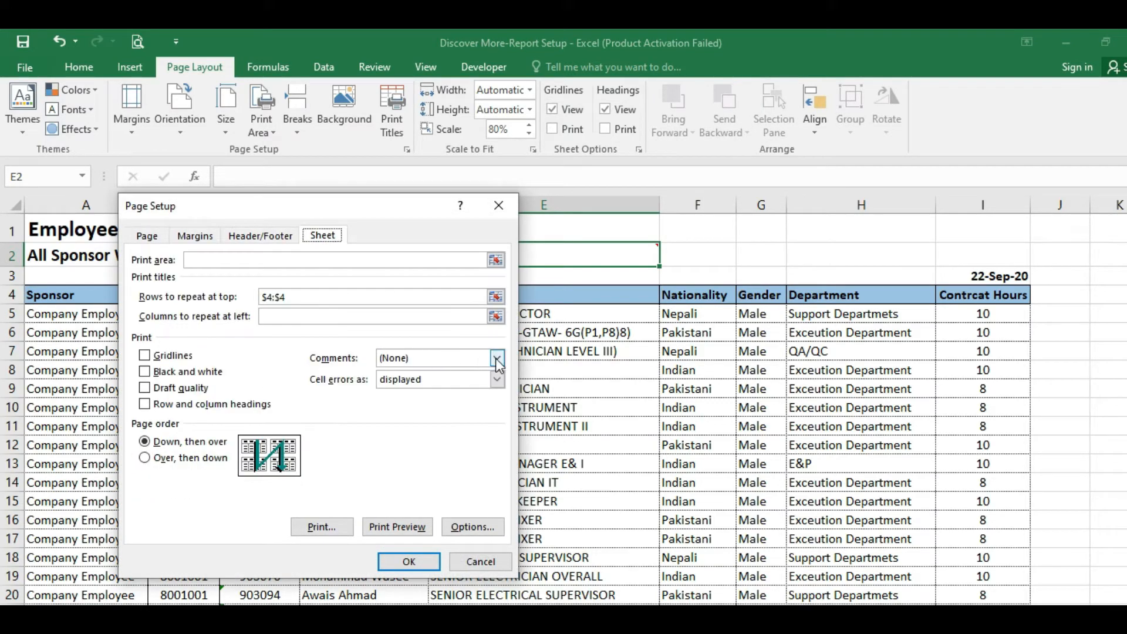
left_click(497, 359)
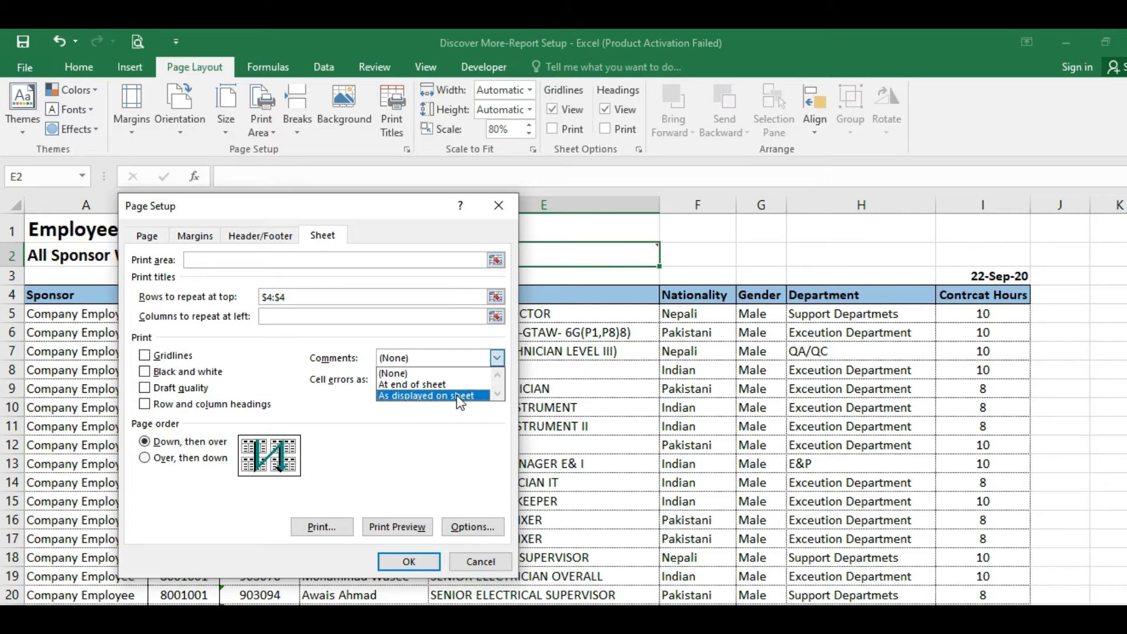
left_click(424, 374)
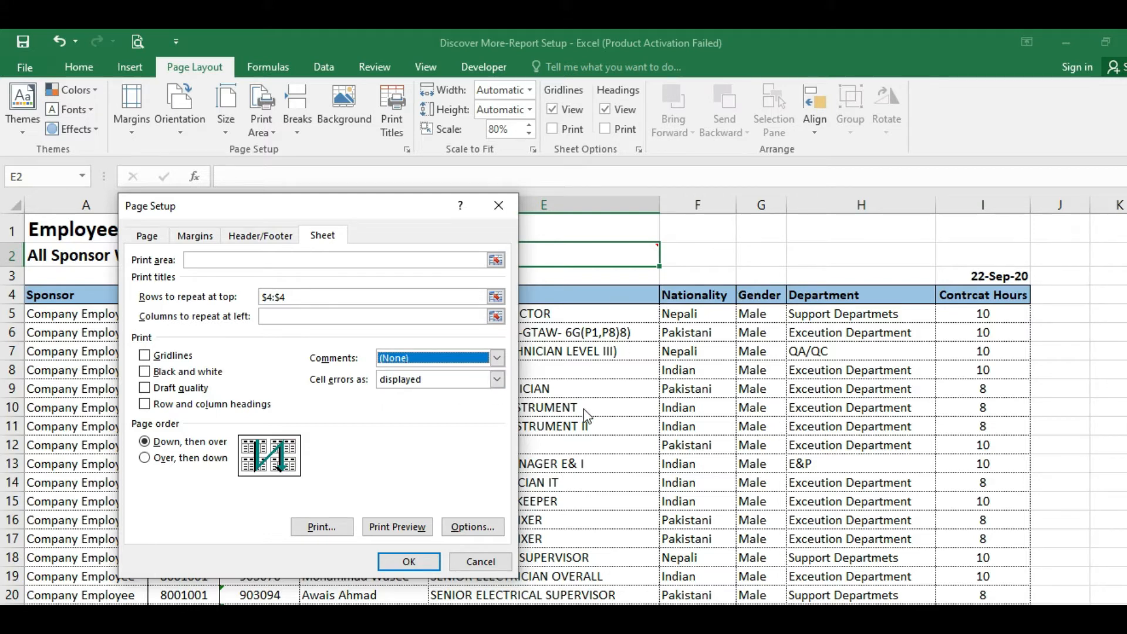
Step: Look at the cell errors choices and try the "Over, then down" page order before returning to "Down, then over"
left_click(502, 385)
left_click(146, 459)
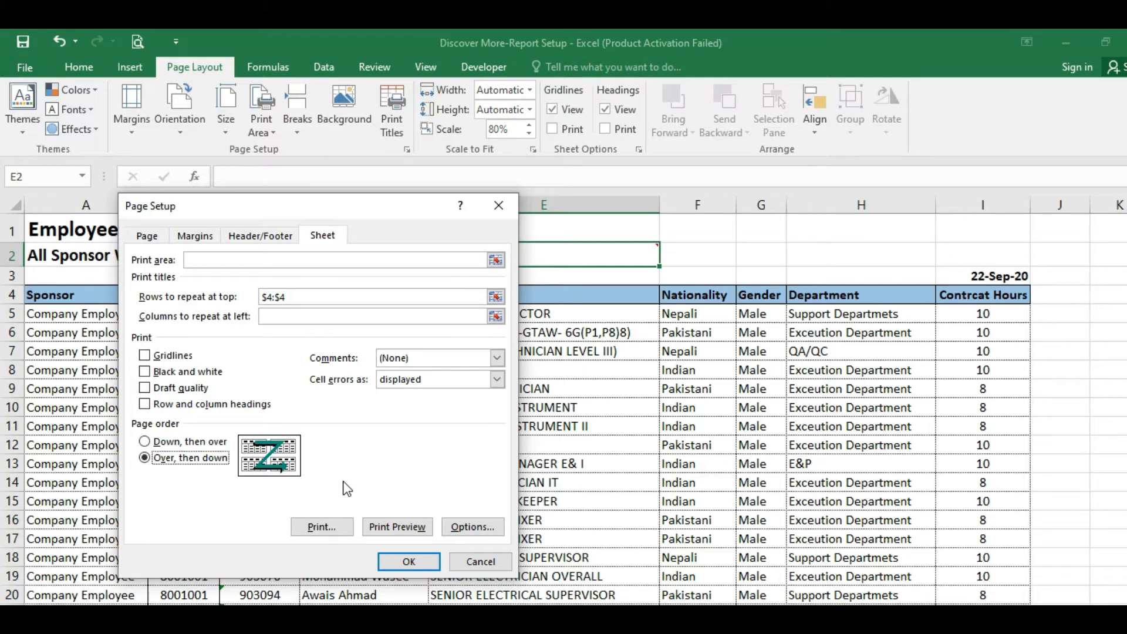
left_click(148, 442)
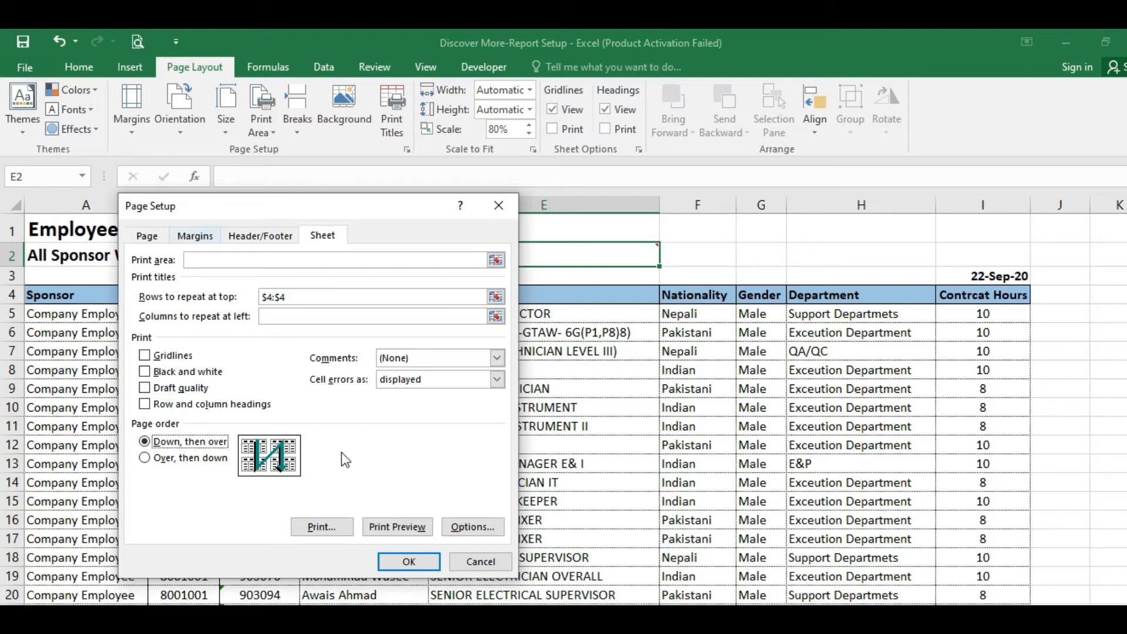
Step: Examine the margins and the printer's orientation choices from Page Setup, and cancel the printer properties without changing them
left_click(461, 528)
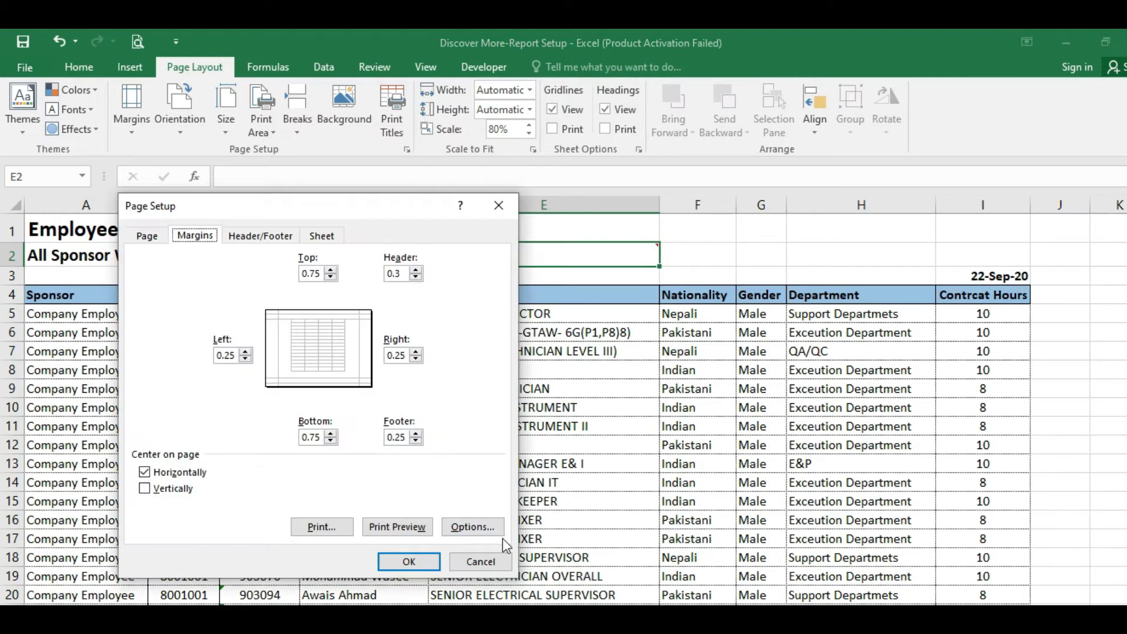
left_click(486, 529)
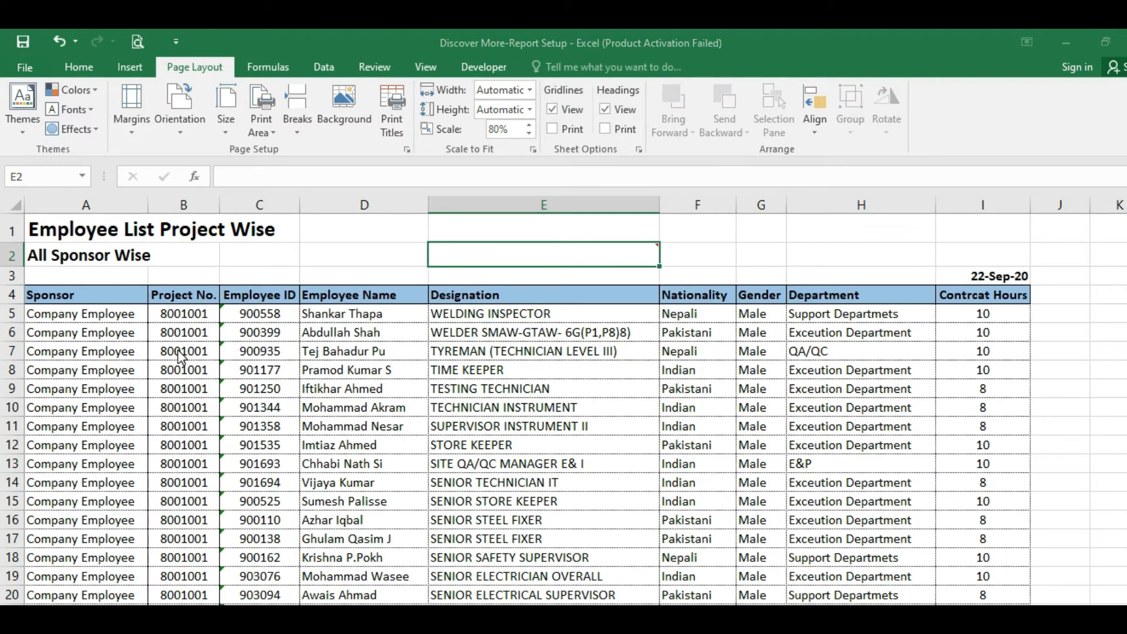
left_click(195, 125)
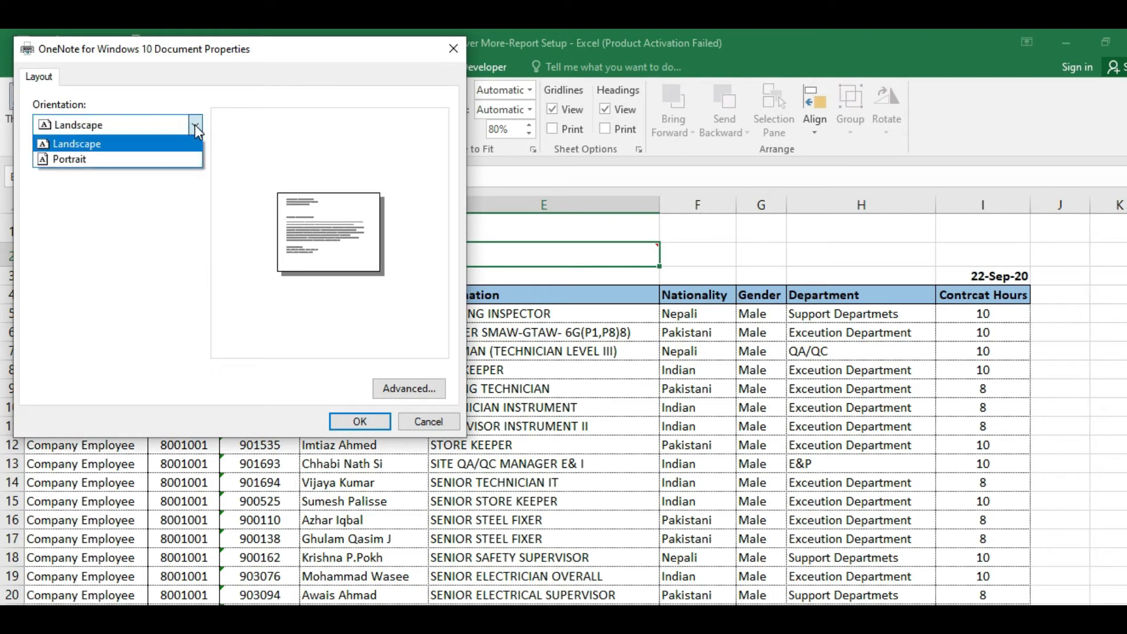
left_click(195, 124)
left_click(195, 124)
left_click(415, 427)
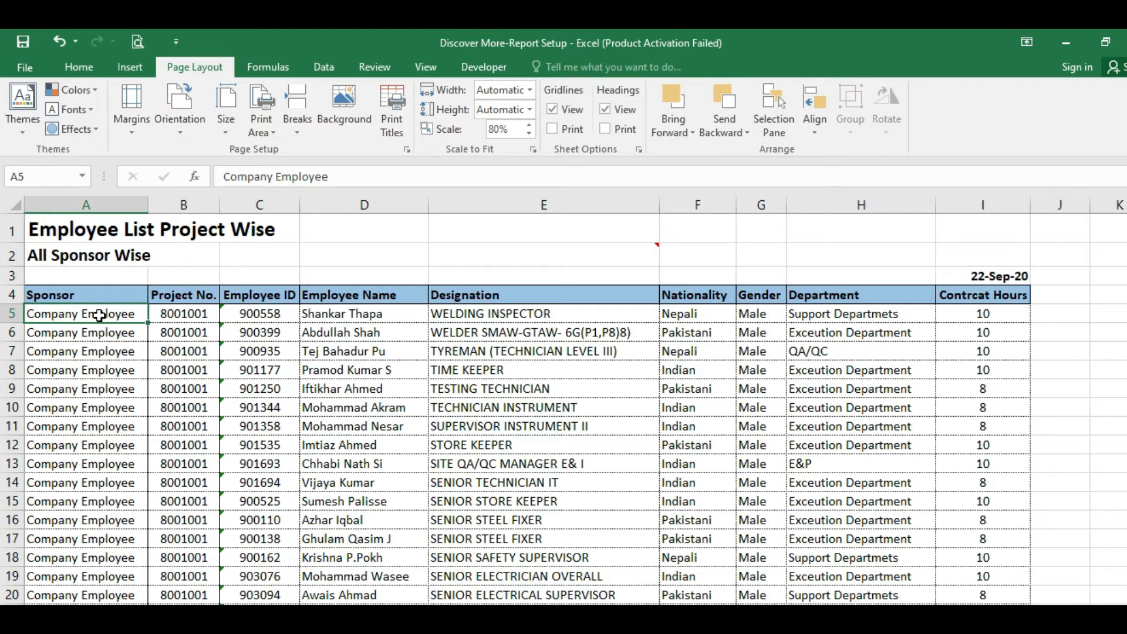
Step: Preview the report for printing and review the available printers and the orientation properties of OneNote for Windows 10
left_click(99, 316)
key("ctrl+p")
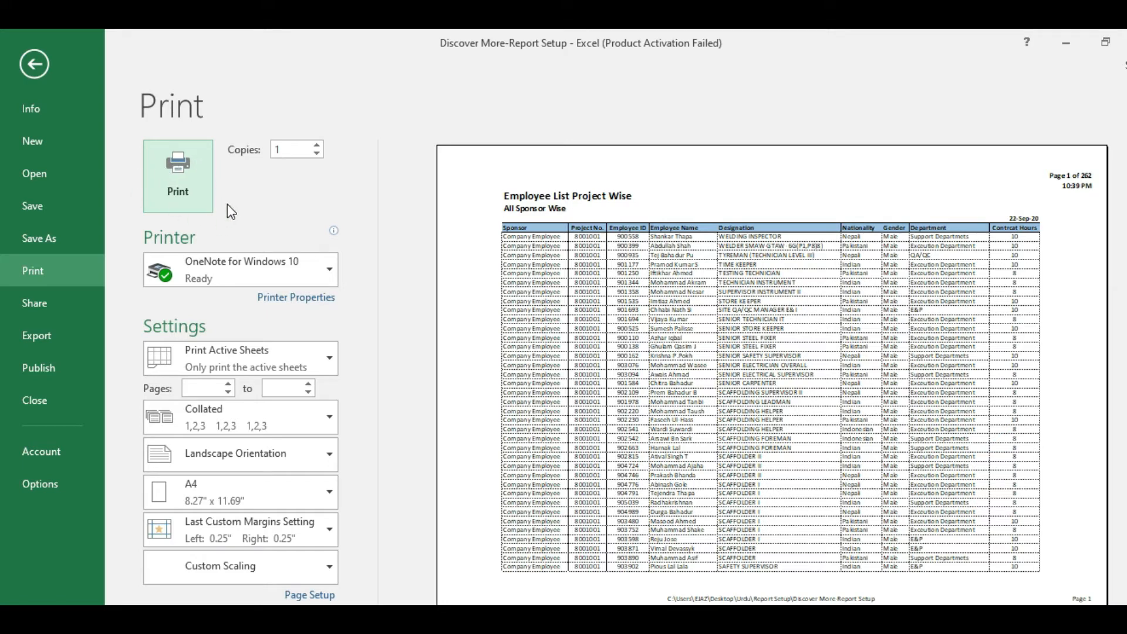
left_click(329, 276)
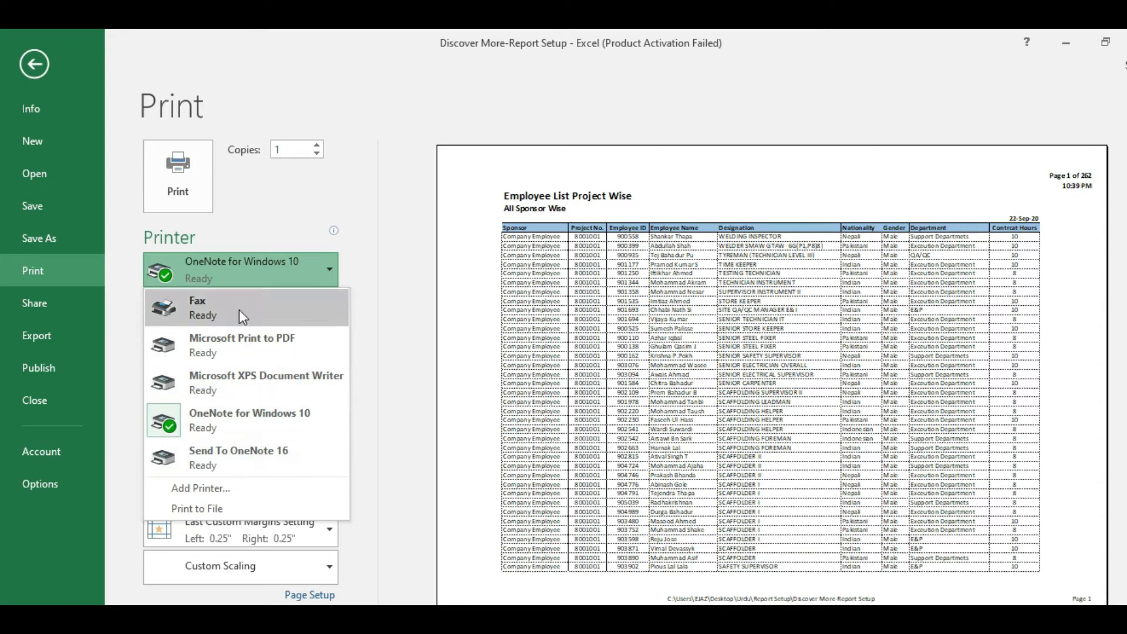
left_click(294, 420)
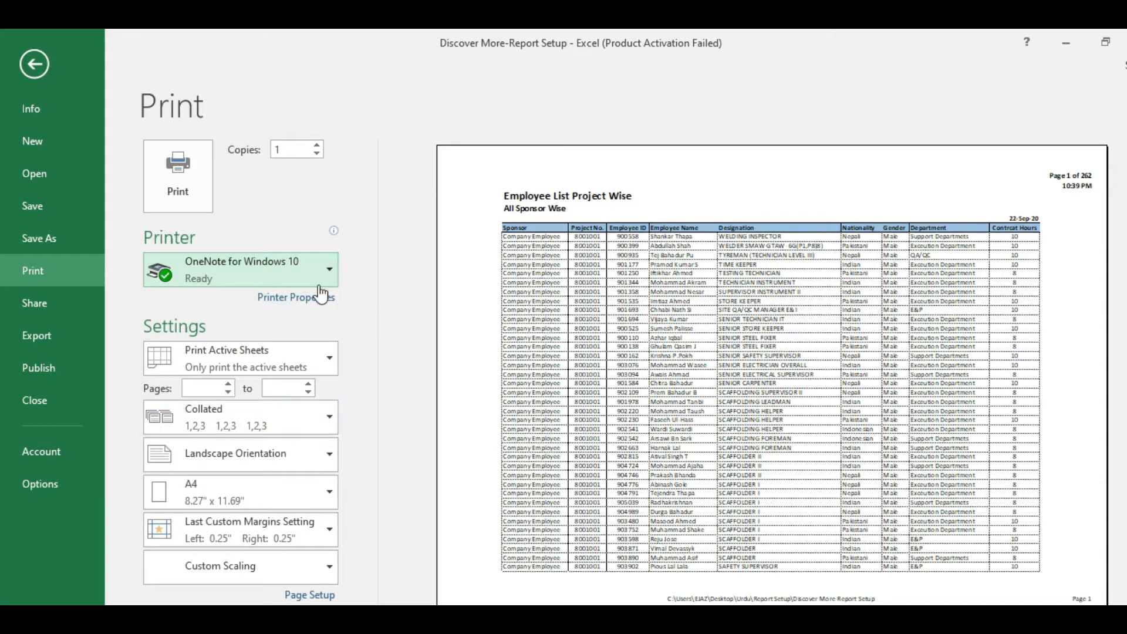
left_click(314, 297)
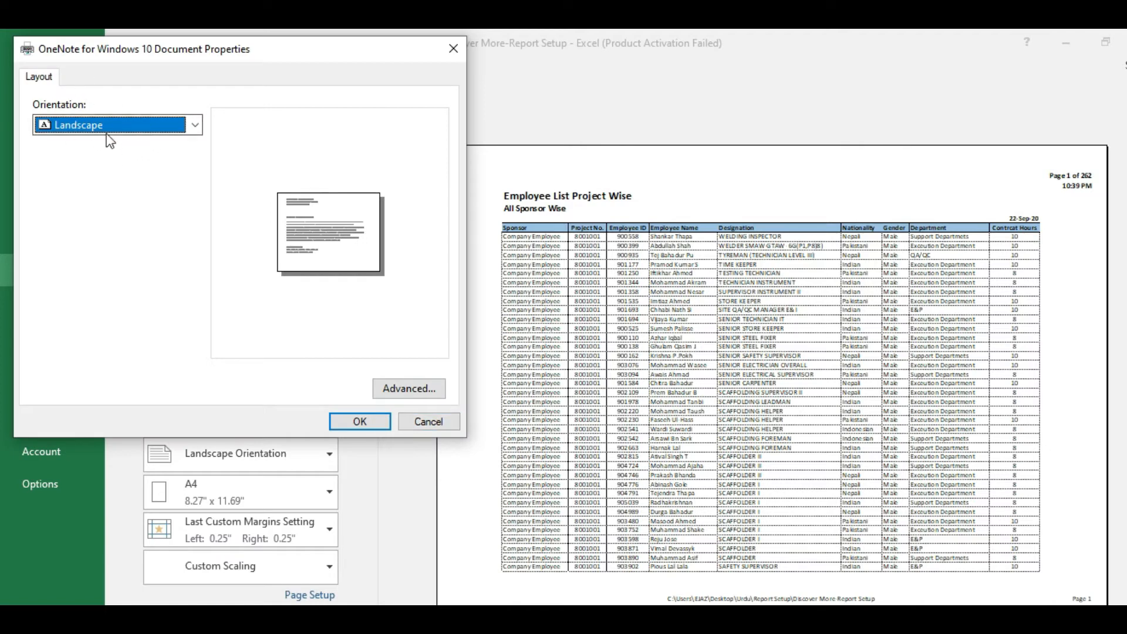
left_click(194, 125)
left_click(193, 130)
left_click(427, 422)
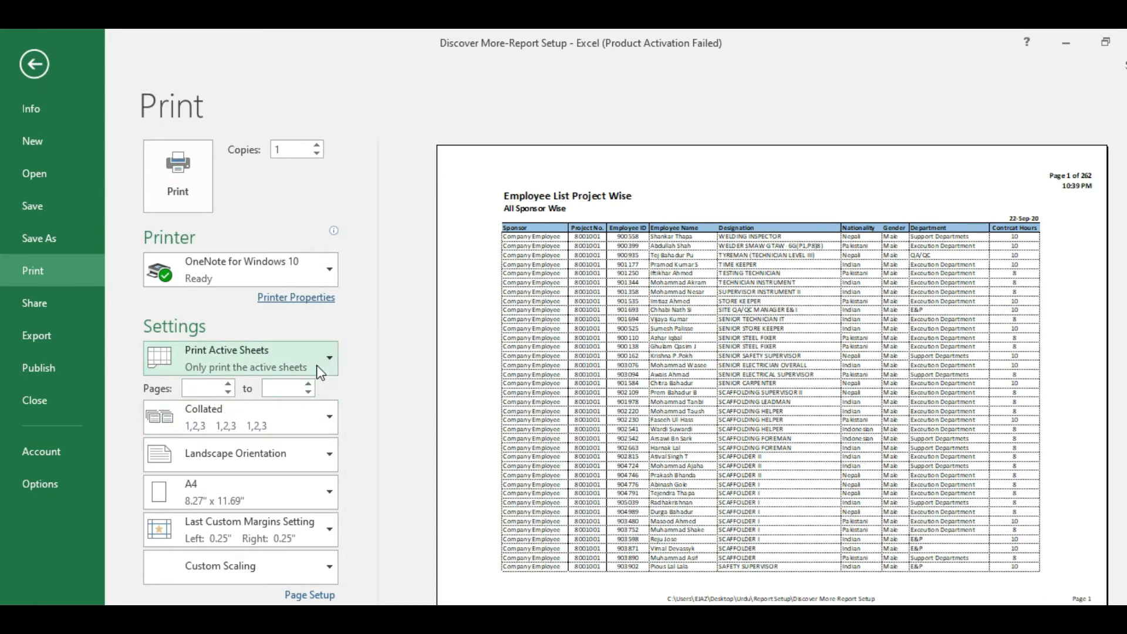
Step: Look at the choices for which sheets to print, and try a page range of 2 to 3 before clearing it
left_click(333, 363)
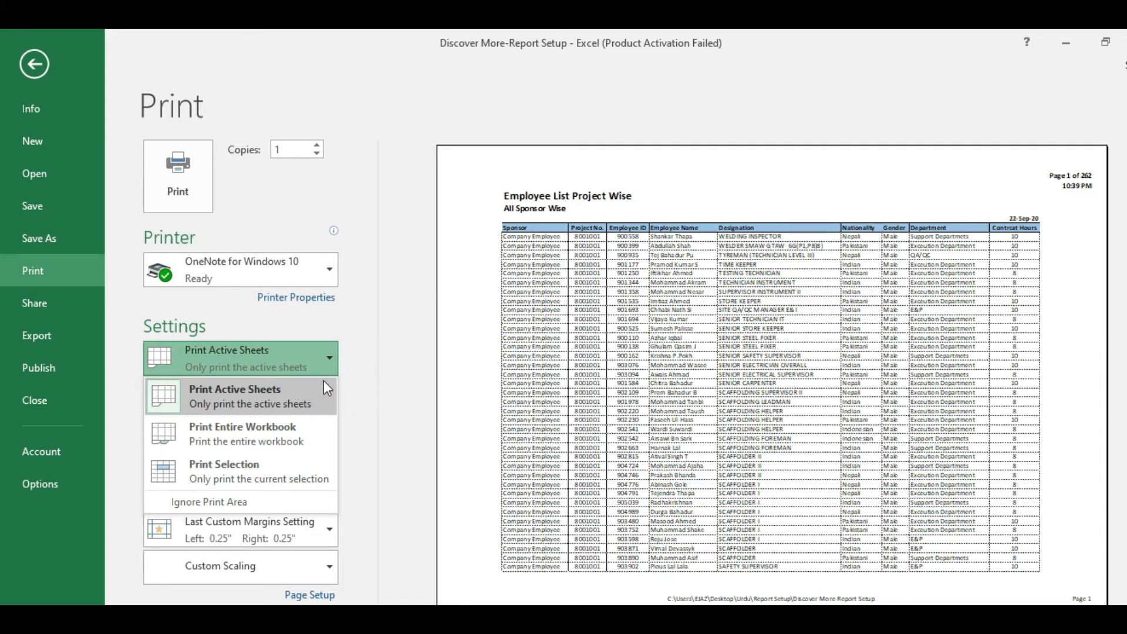
left_click(328, 356)
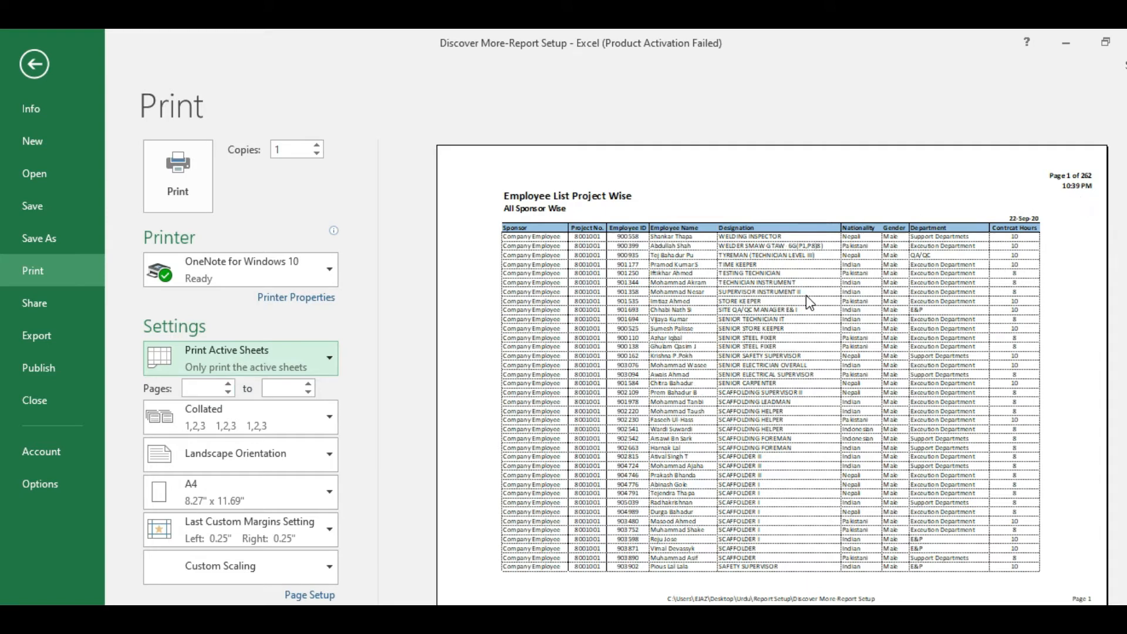
left_click(207, 386)
type("2")
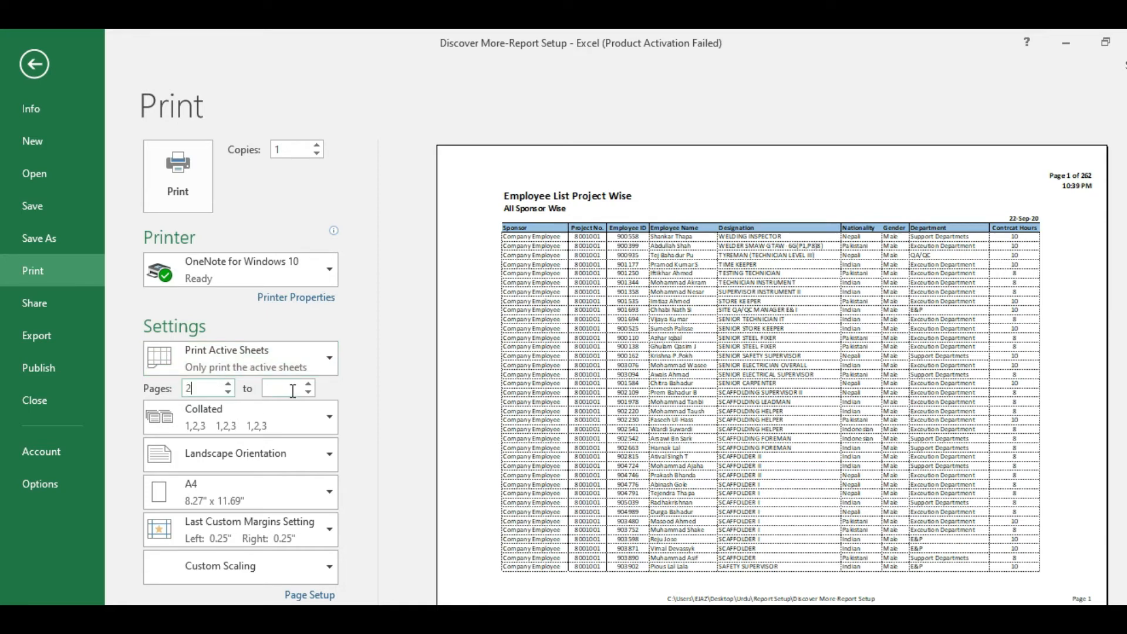
left_click(287, 390)
type("3")
left_click(153, 387)
type("1")
key("Delete")
type("1")
key("BackSpace")
double_click(186, 388)
key("BackSpace")
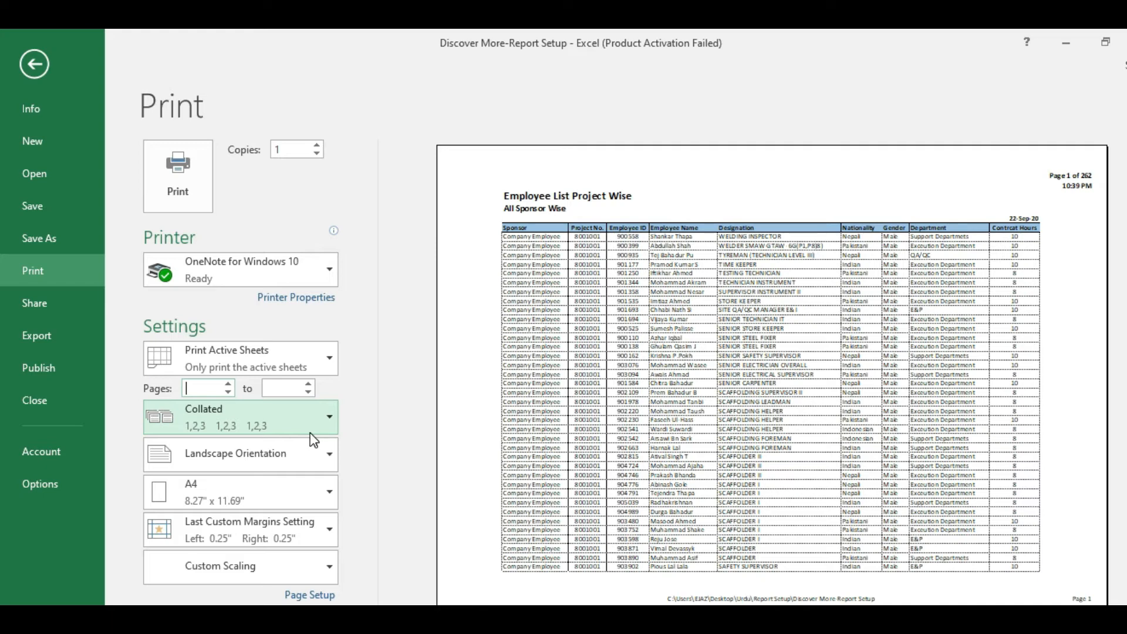
Step: Review the collation, orientation, paper size, margins and scaling choices in the print settings, keeping A4, and return to the worksheet
left_click(331, 421)
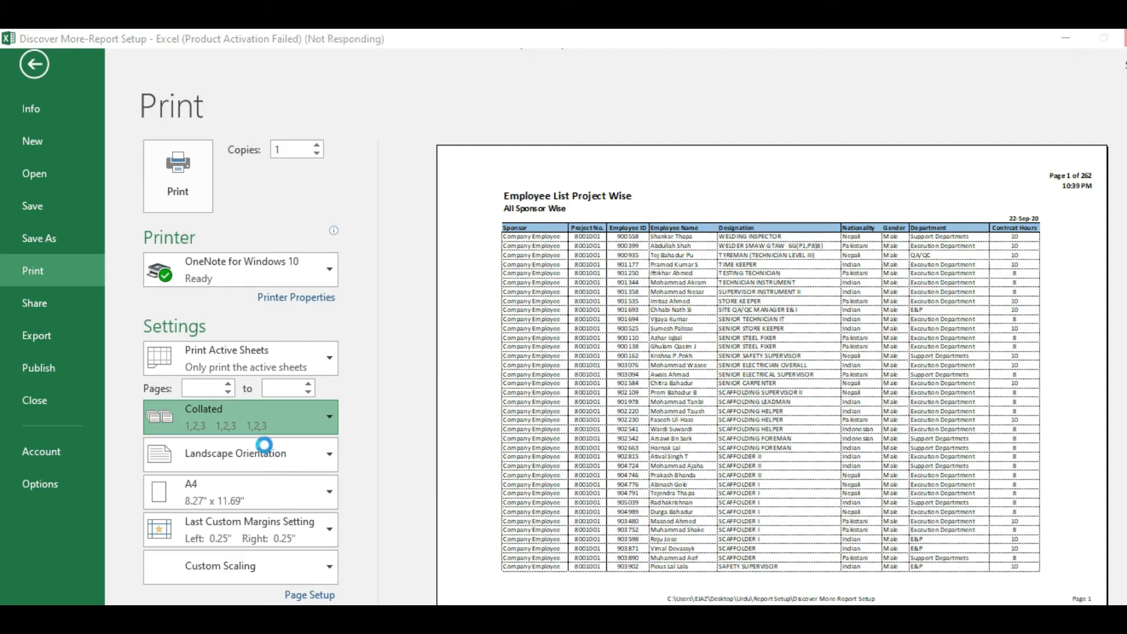
left_click(329, 457)
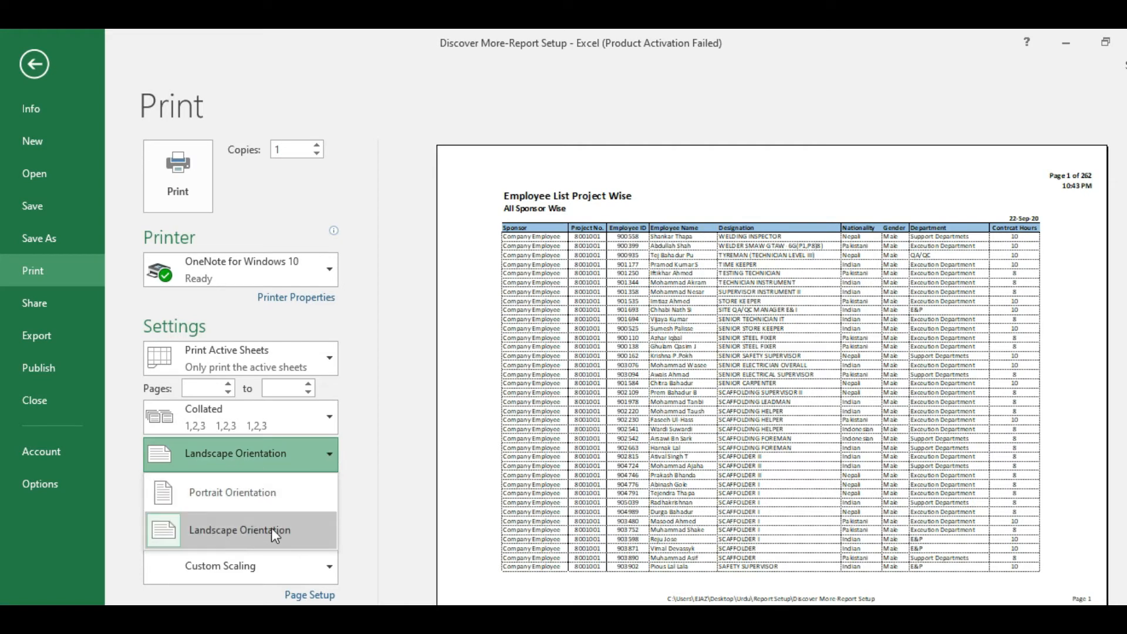
left_click(334, 458)
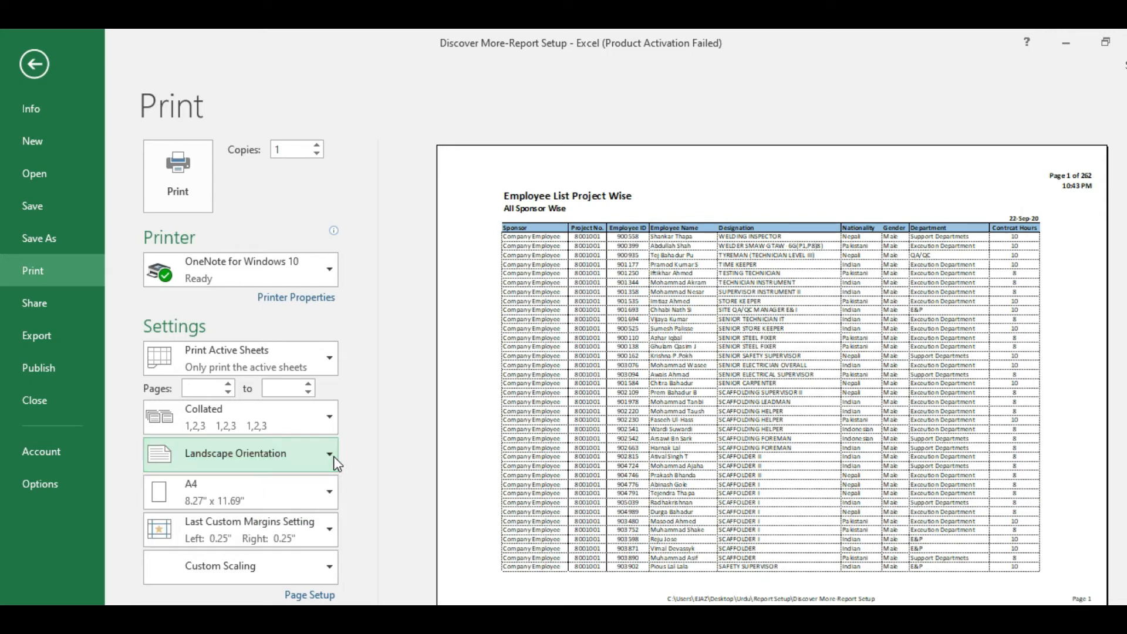
left_click(331, 491)
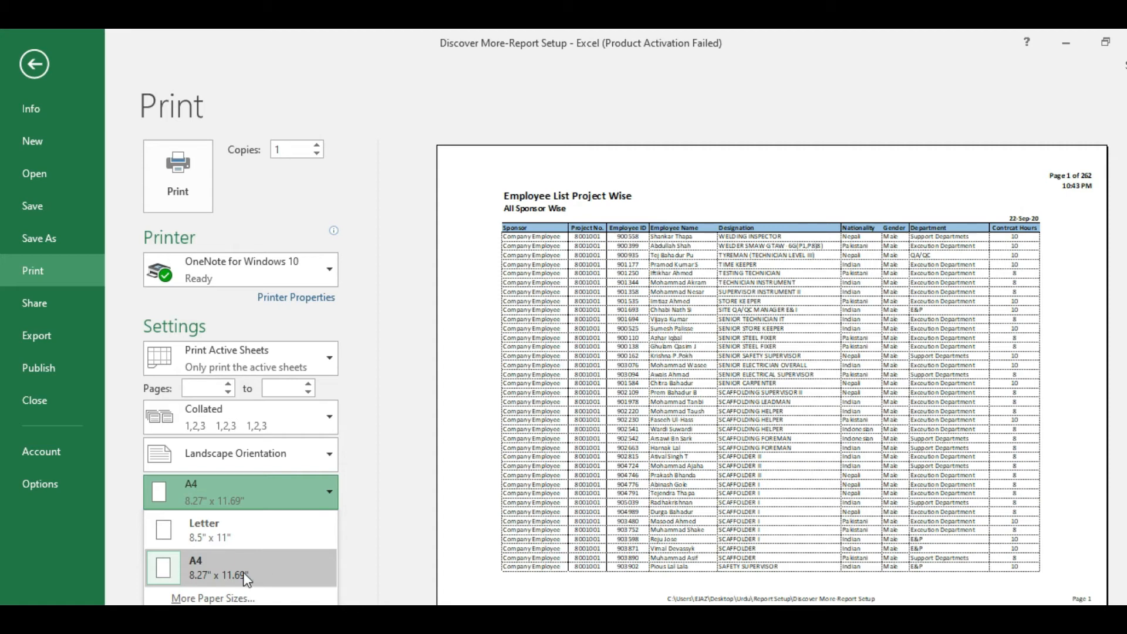
left_click(280, 573)
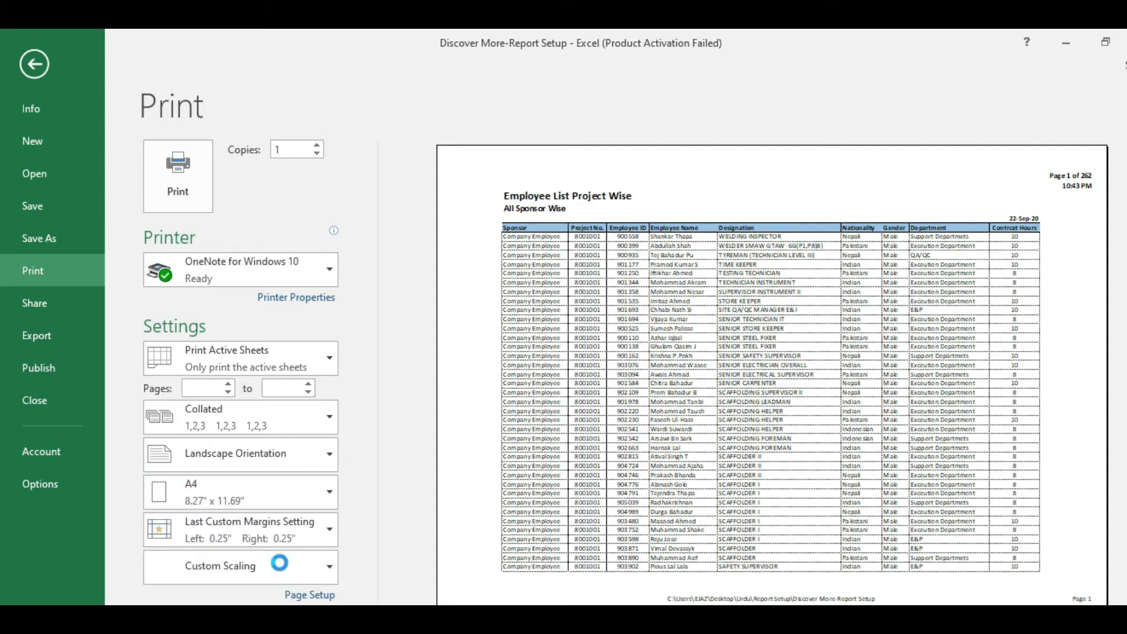
left_click(332, 530)
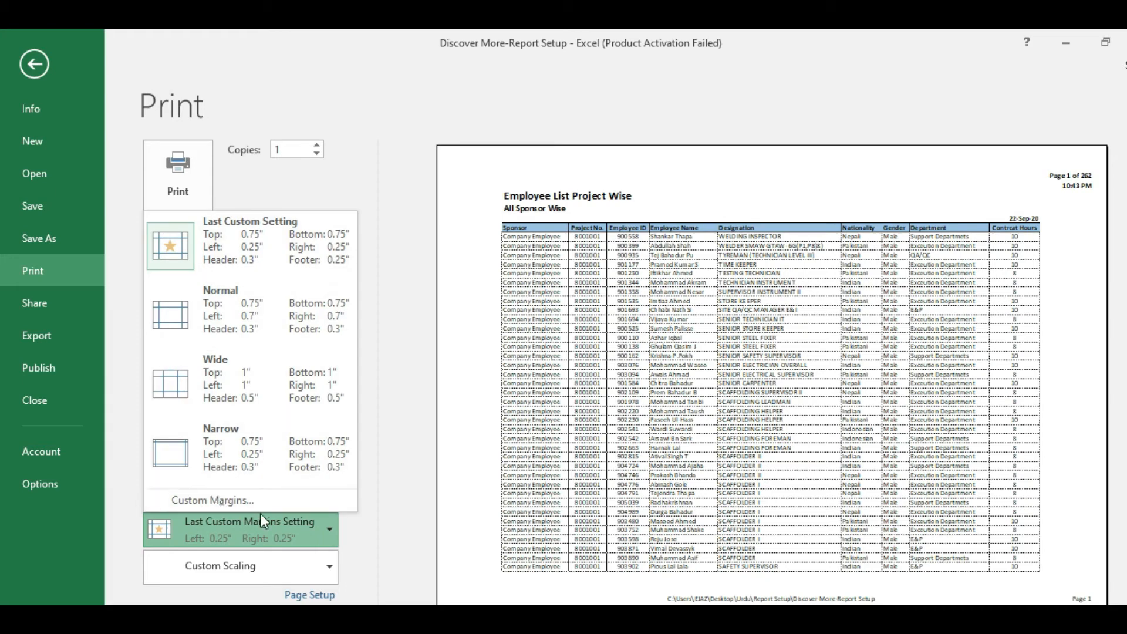
left_click(329, 530)
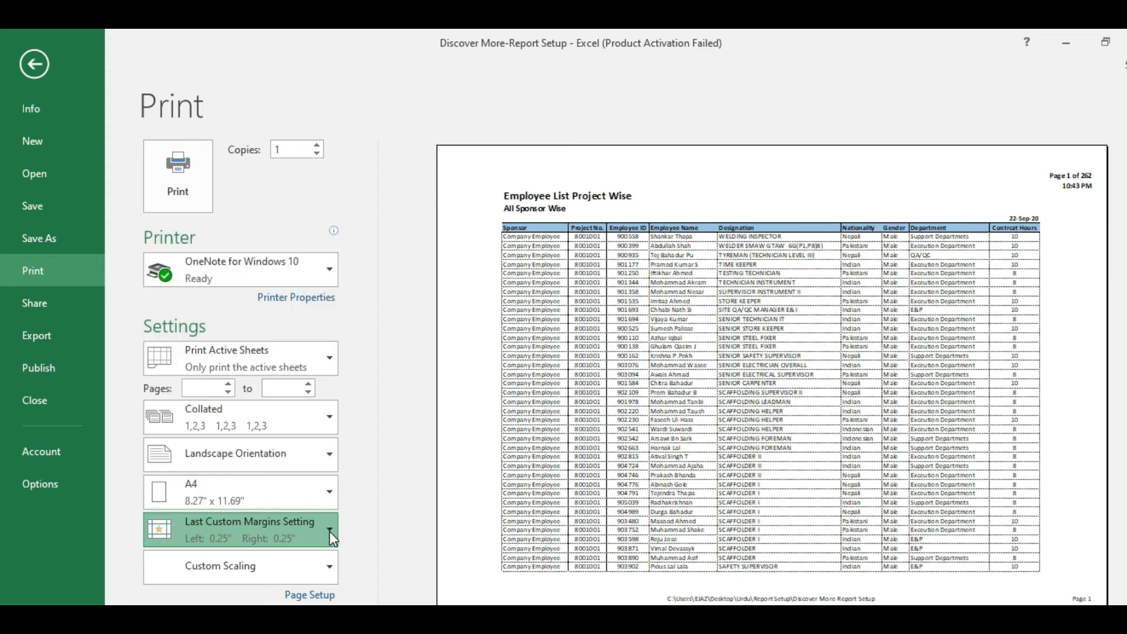
left_click(326, 572)
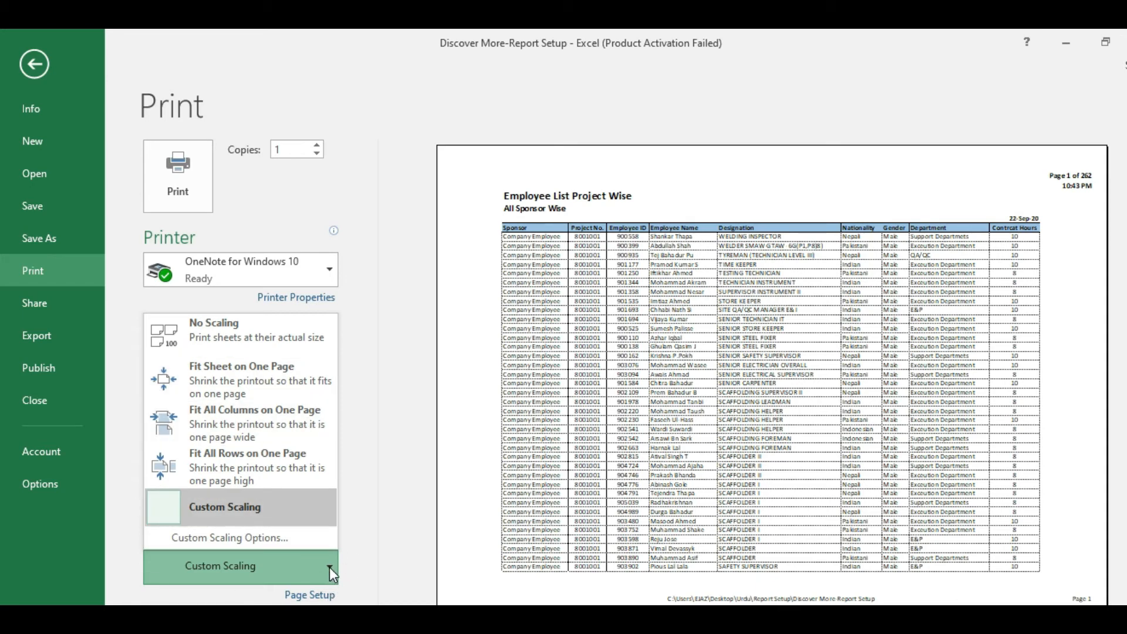
left_click(331, 570)
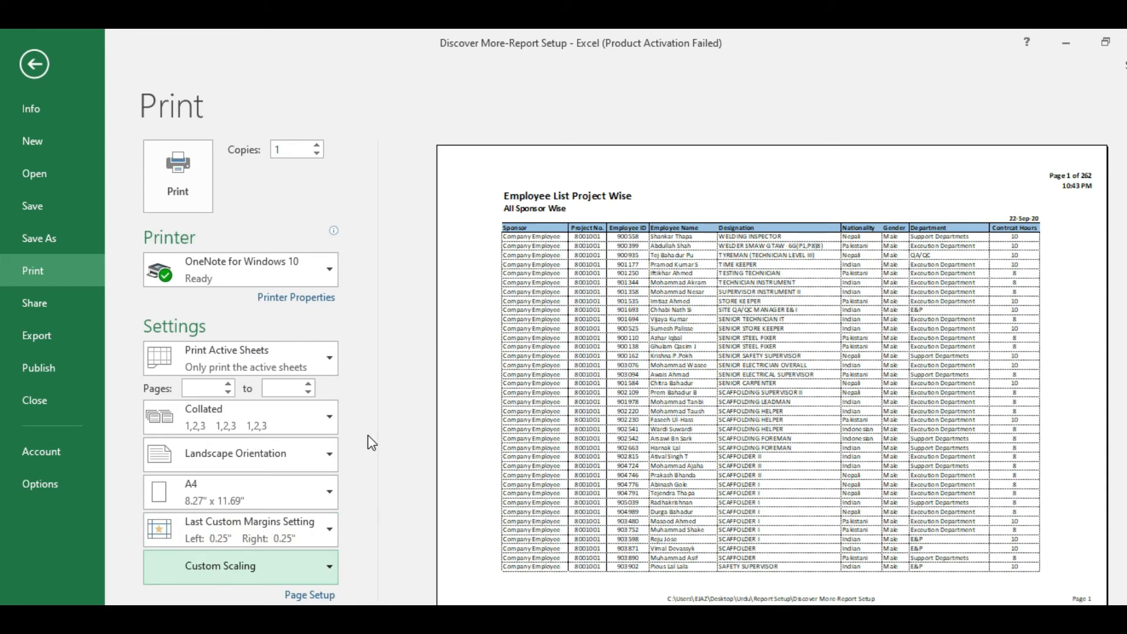
key("Escape")
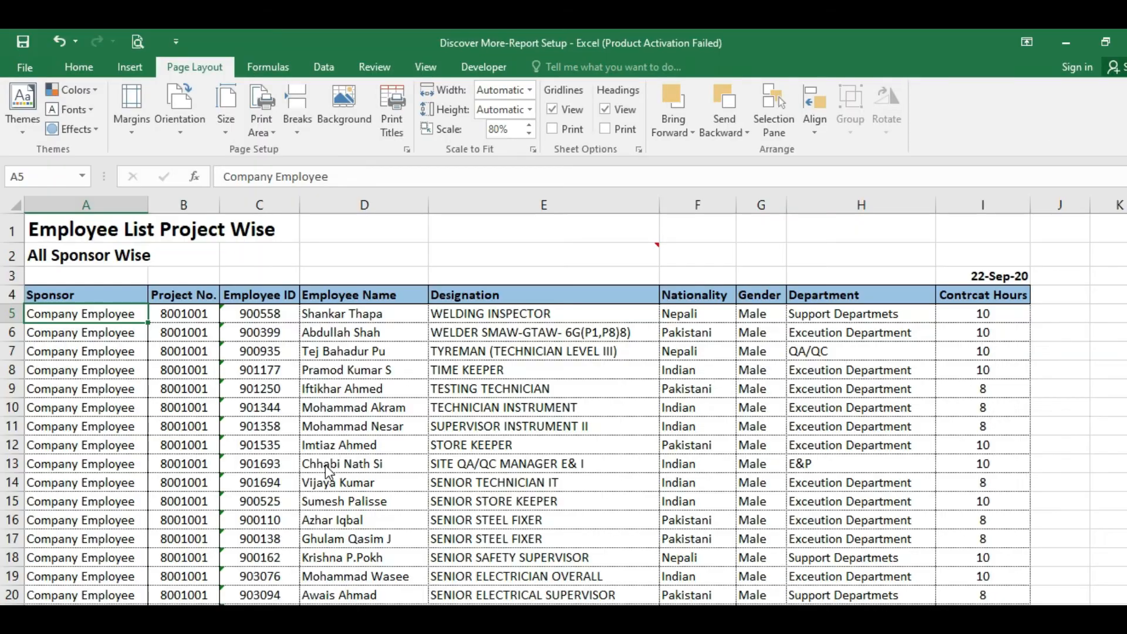